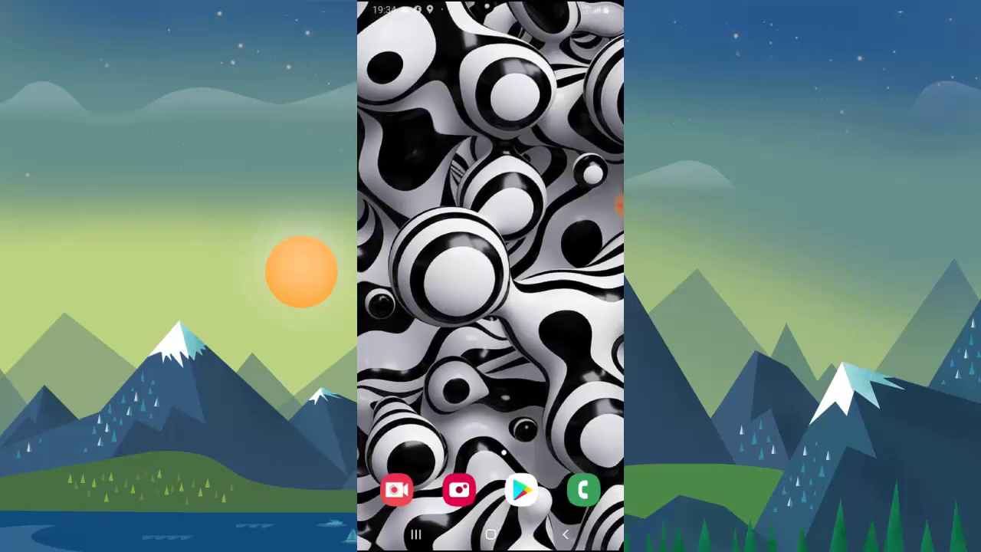
- Launch Facebook, view your profile picture full screen, then return to the news feed
drag(490, 383, 491, 154)
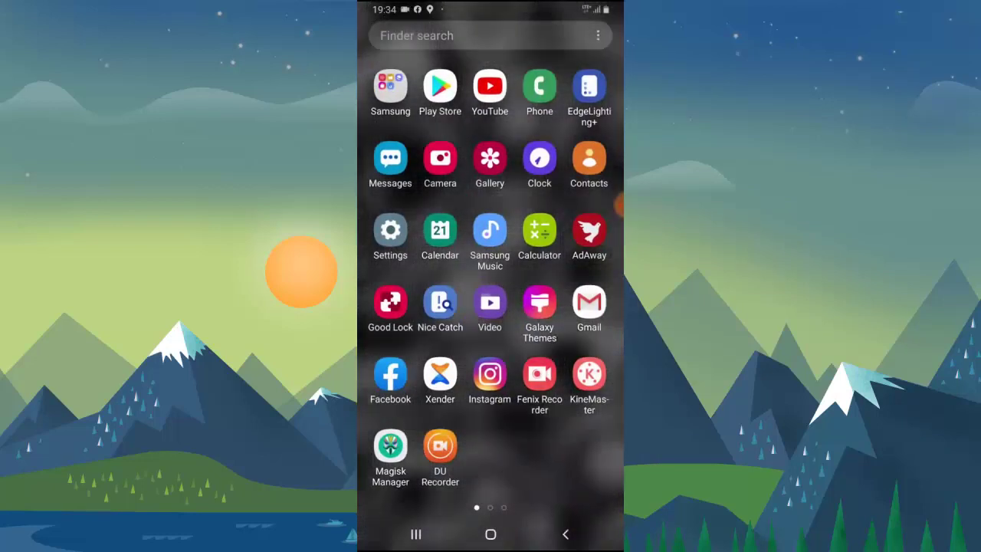
click(390, 372)
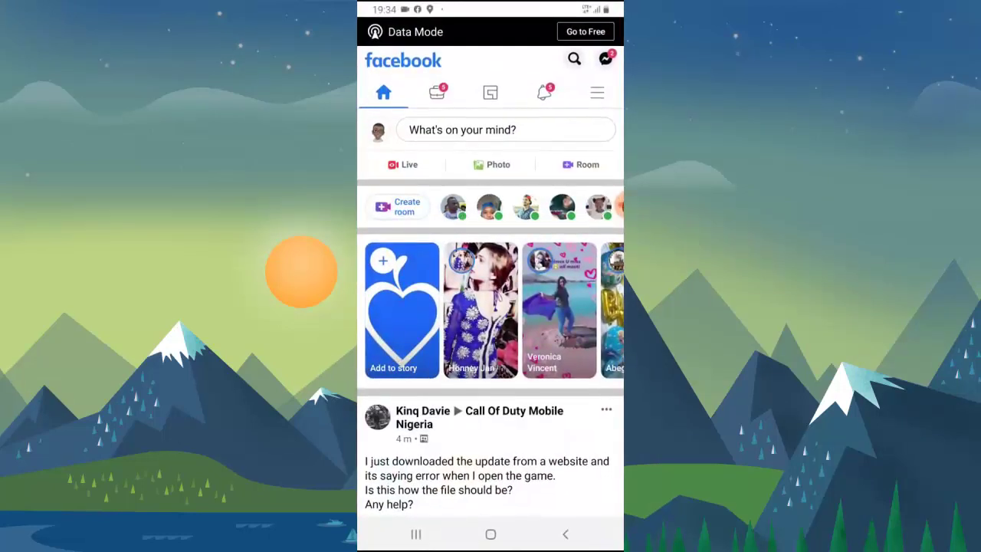
click(378, 129)
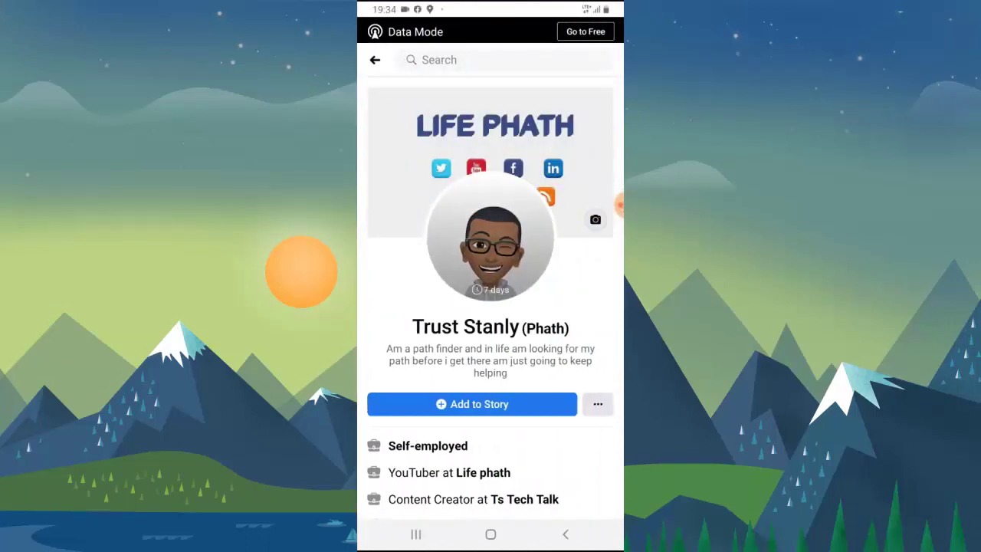
click(490, 237)
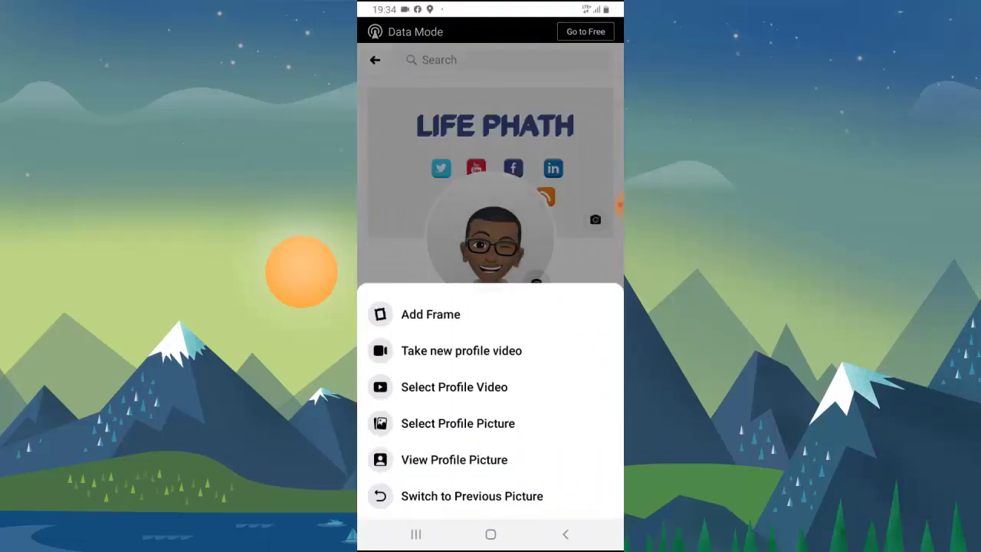
click(453, 459)
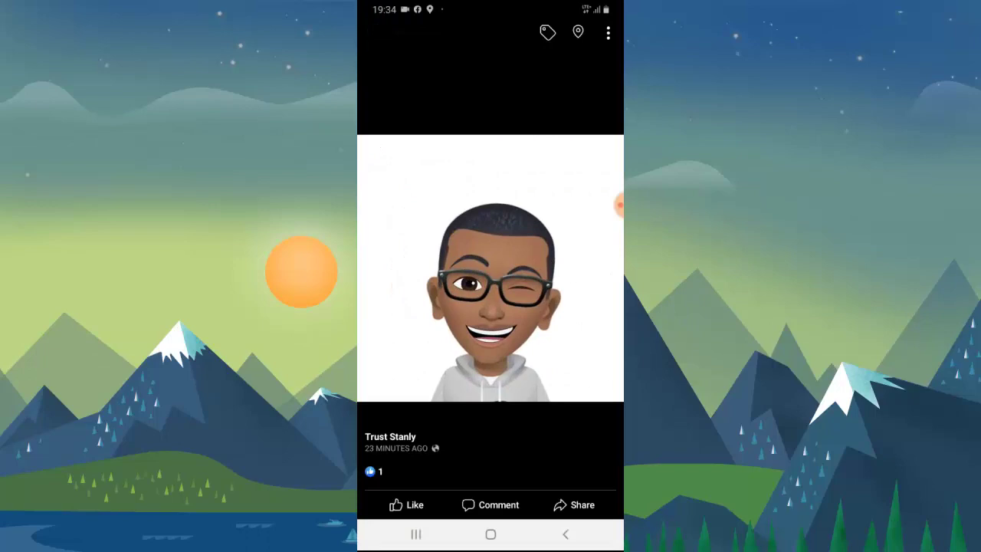
click(566, 534)
click(566, 534)
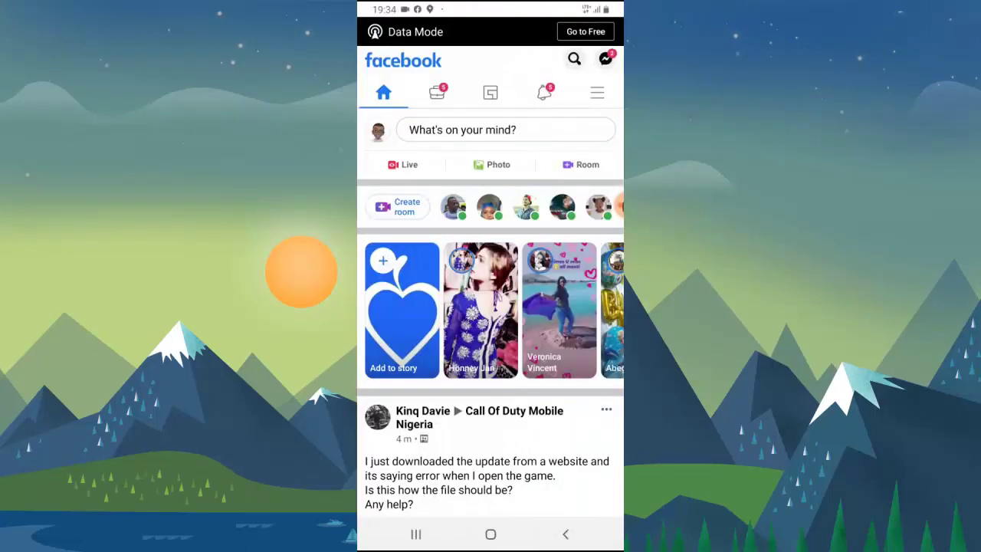
- Open the Avatars feature from Menu > See more
click(597, 93)
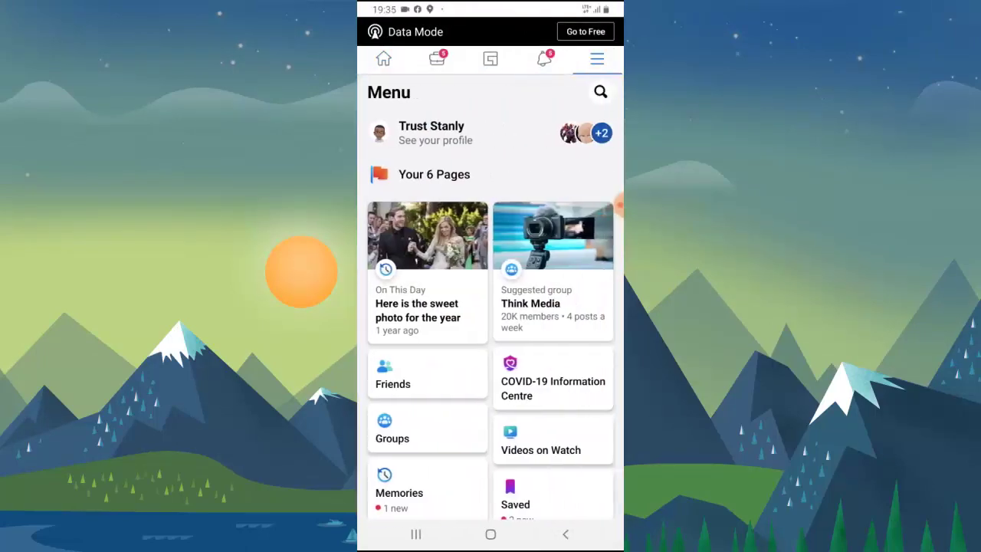
scroll(490, 307, down, 5)
click(422, 400)
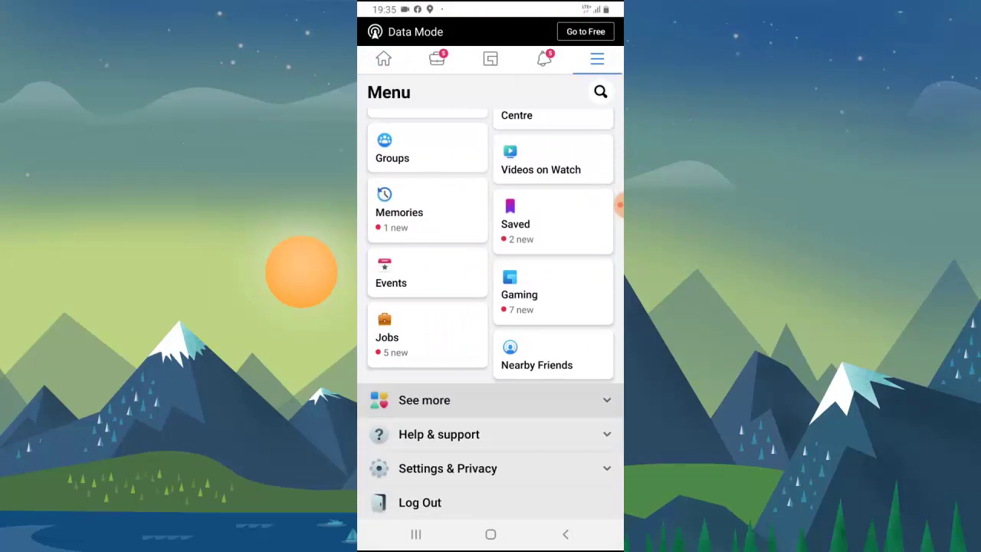
click(411, 252)
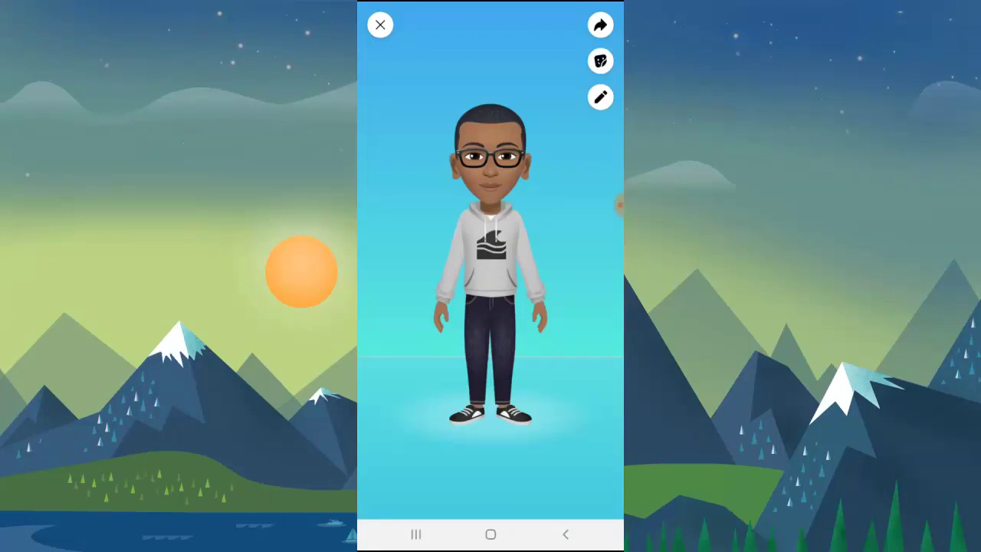
- Enter the avatar editor and view the face Lines and Complexion options
click(599, 96)
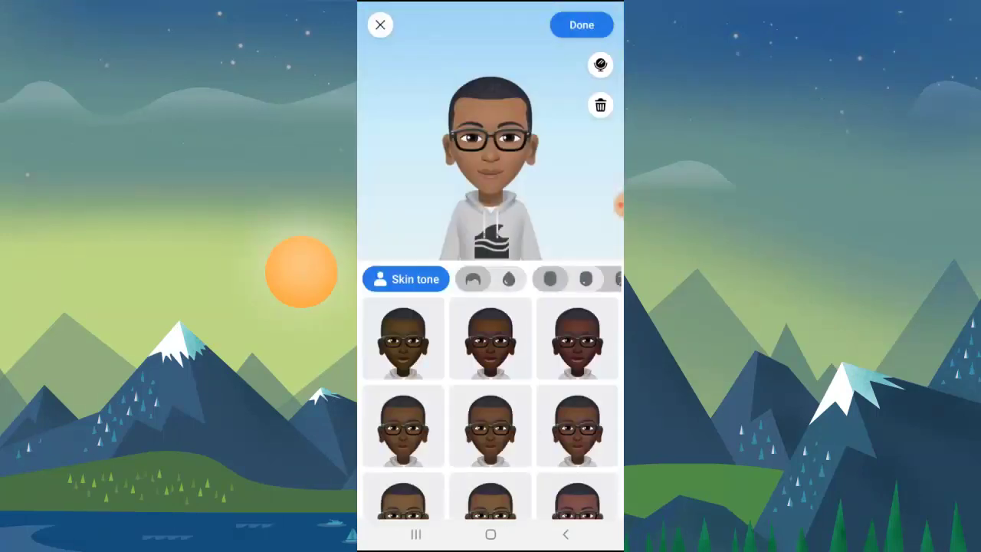
drag(567, 279, 414, 279)
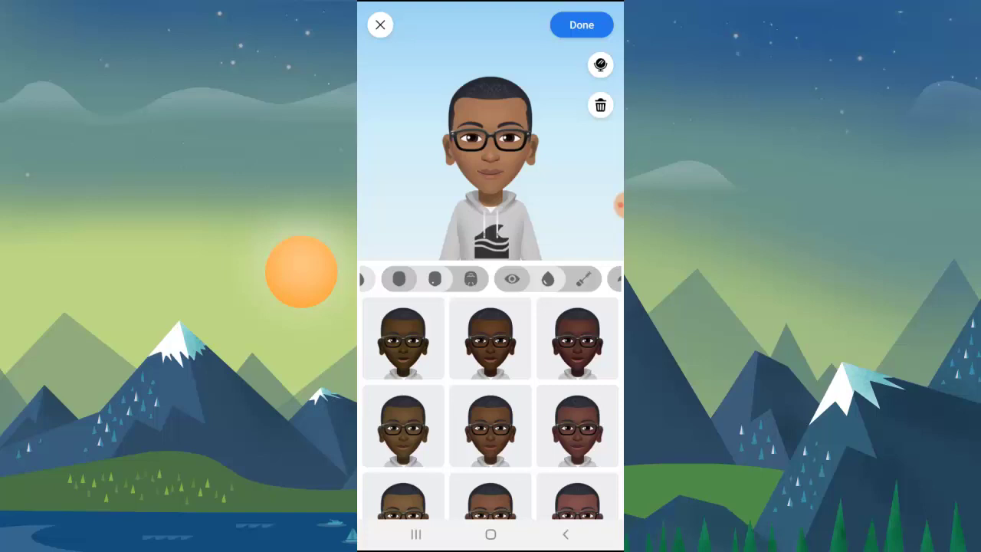
click(479, 279)
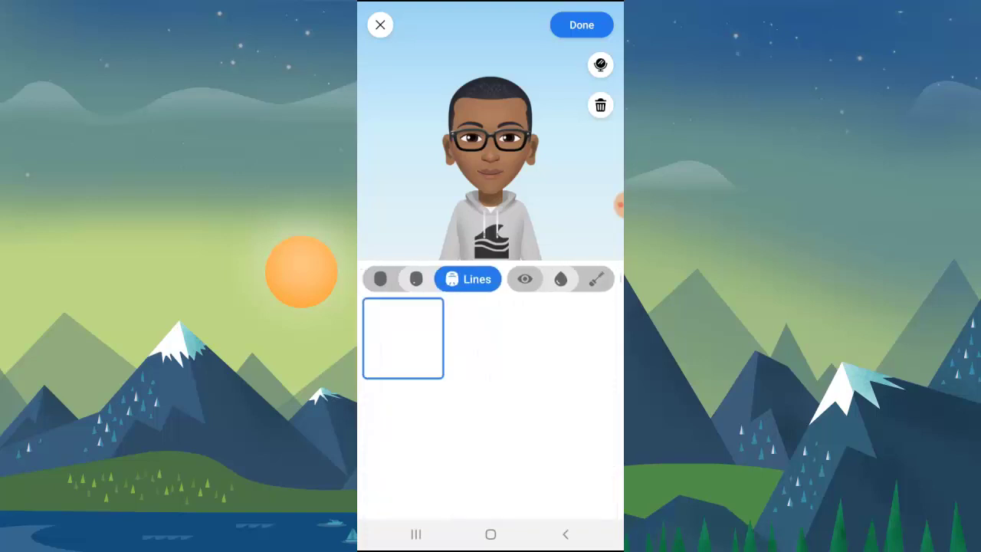
click(442, 279)
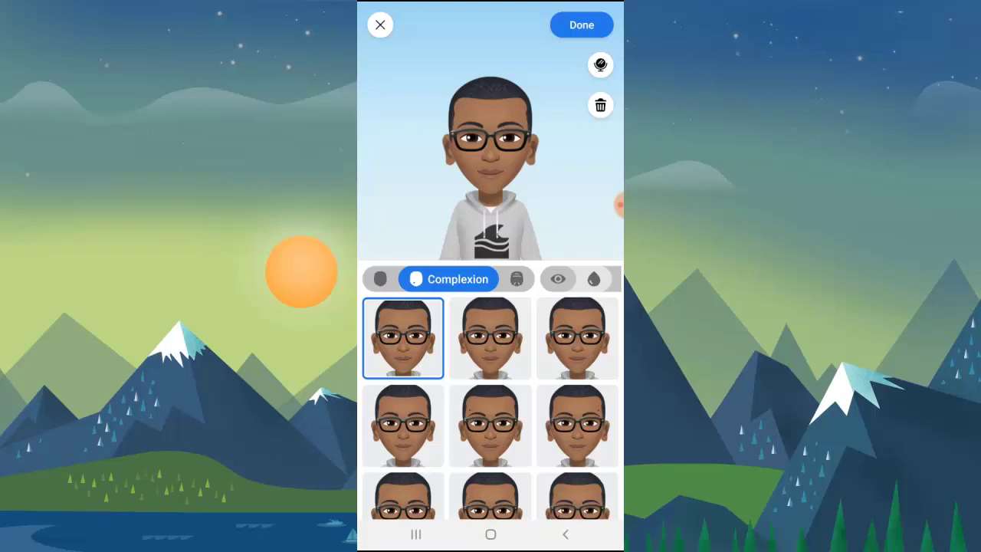
- Browse Eye shape, eye Colour, Make-up and Eyebrows, ending on Body shape
drag(558, 279, 444, 279)
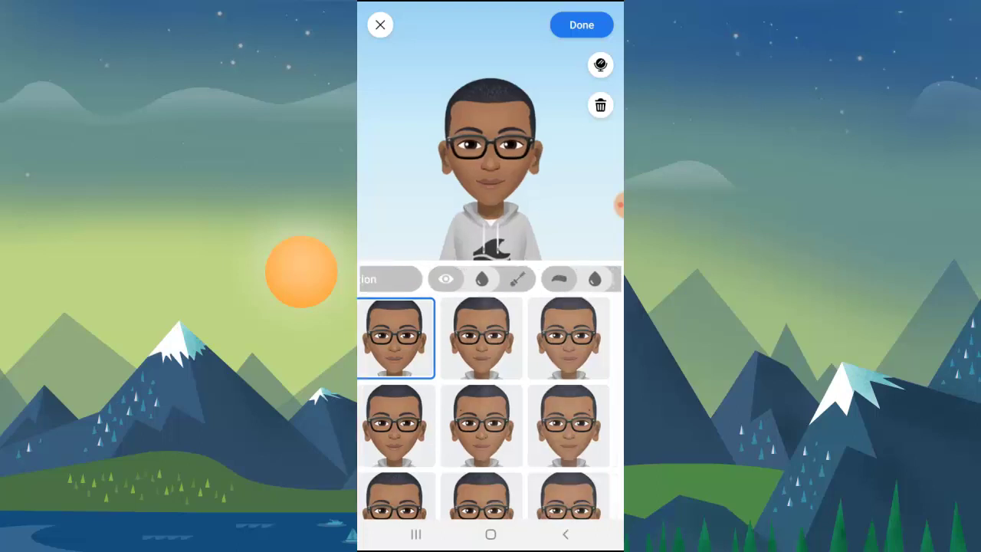
click(445, 279)
click(435, 279)
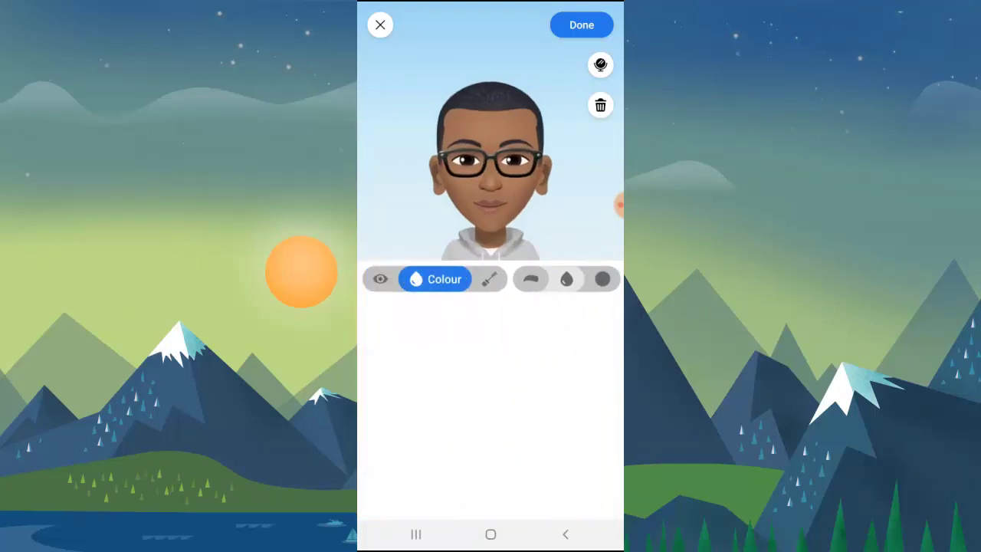
click(489, 279)
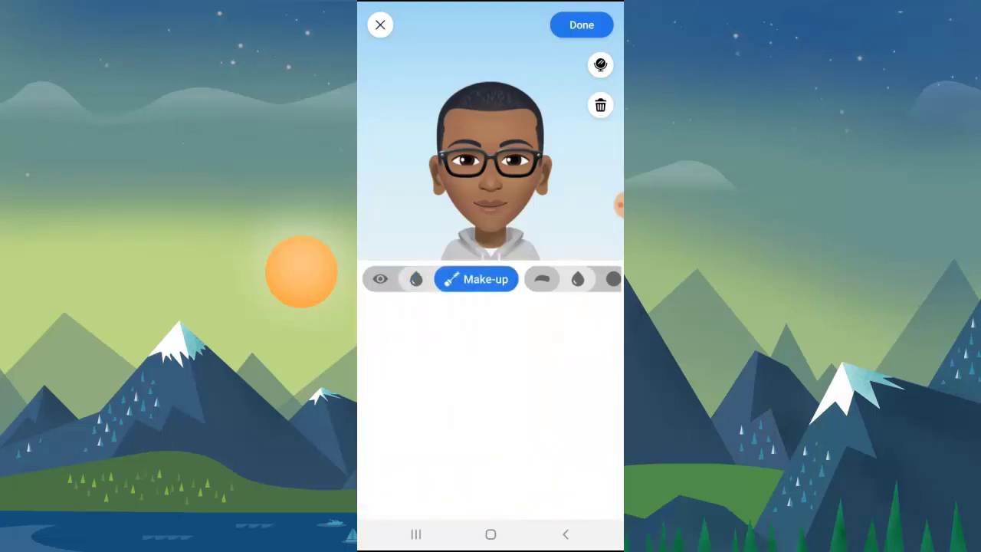
click(541, 279)
mouse_move(582, 279)
mouse_down()
mouse_move(398, 279)
mouse_move(509, 279)
mouse_up()
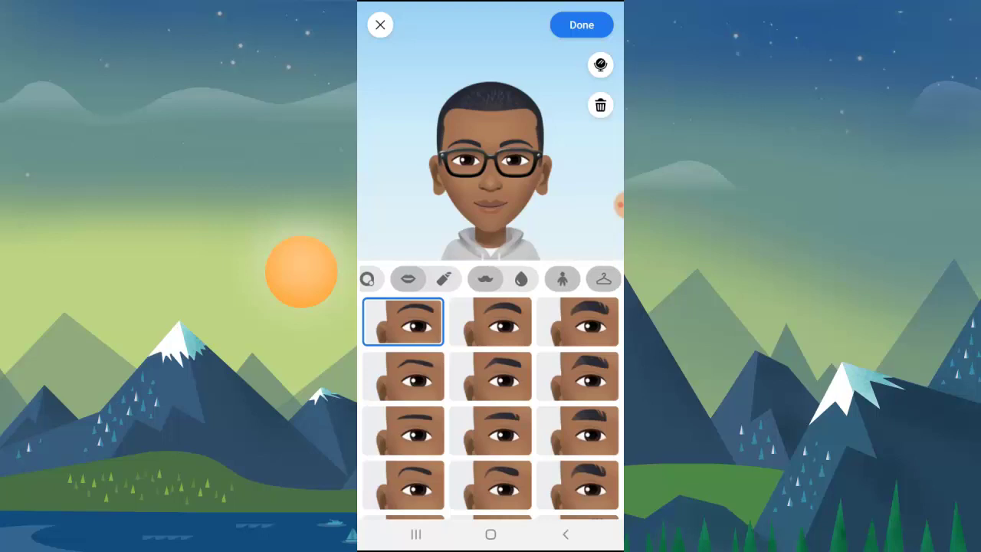
click(550, 279)
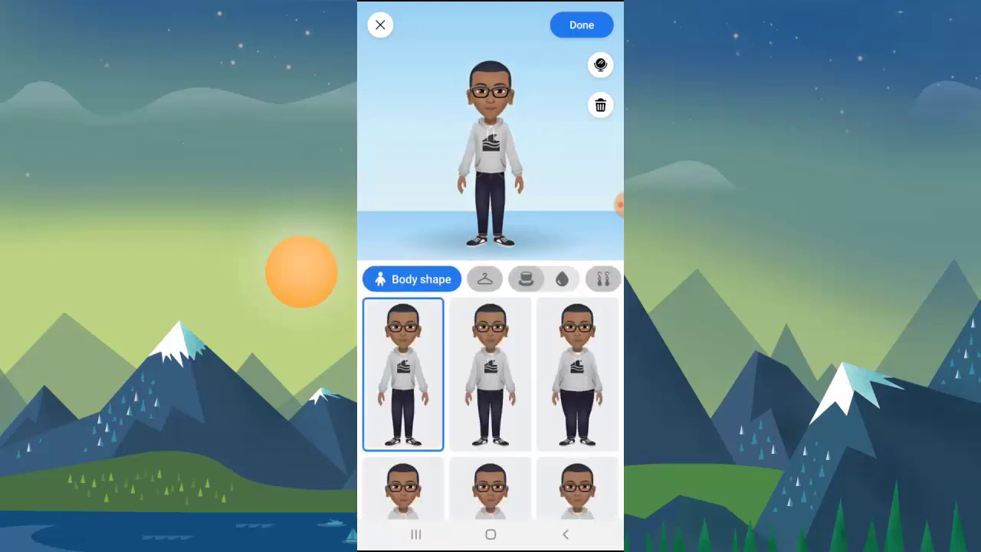
- Browse through the full grid of avatar outfit choices
click(484, 279)
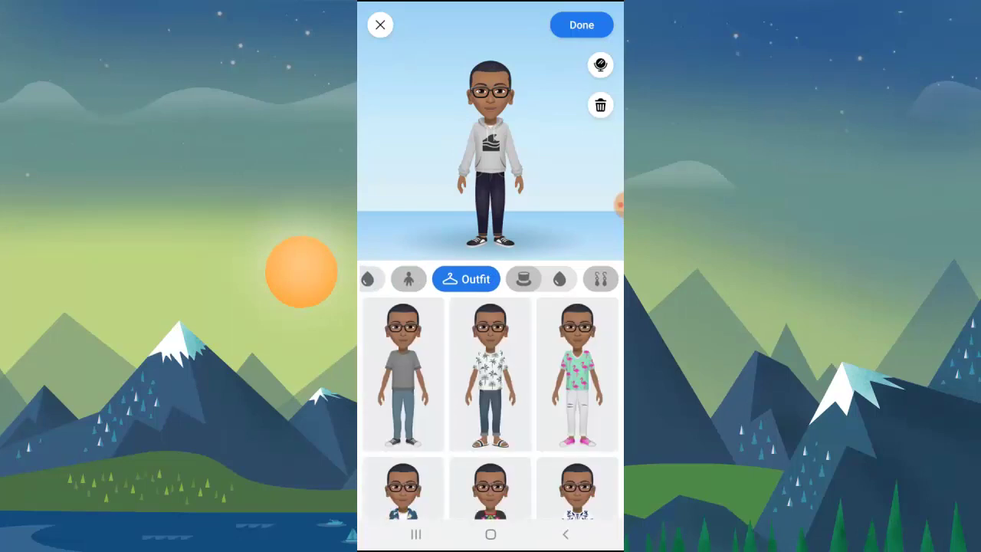
scroll(490, 406, down, 3)
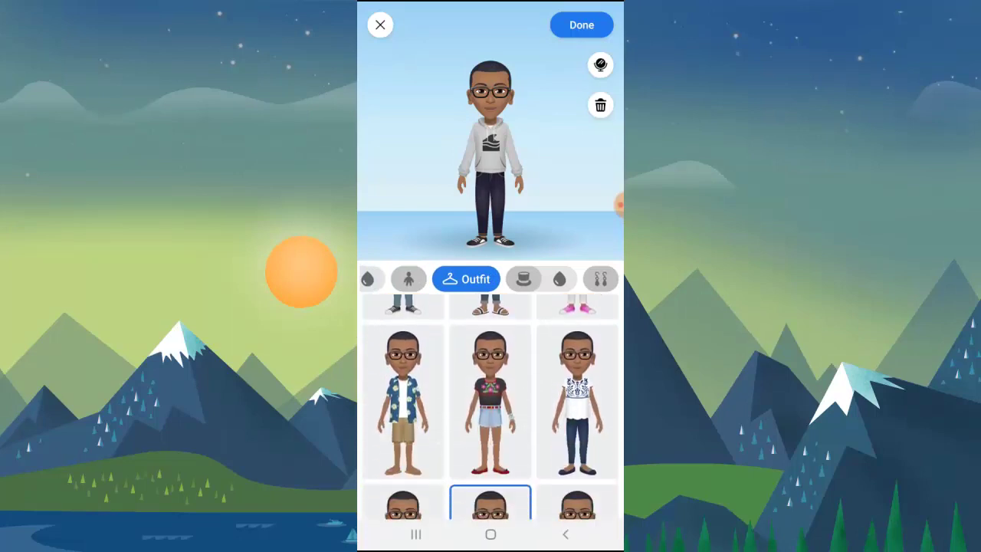
scroll(490, 406, down, 3)
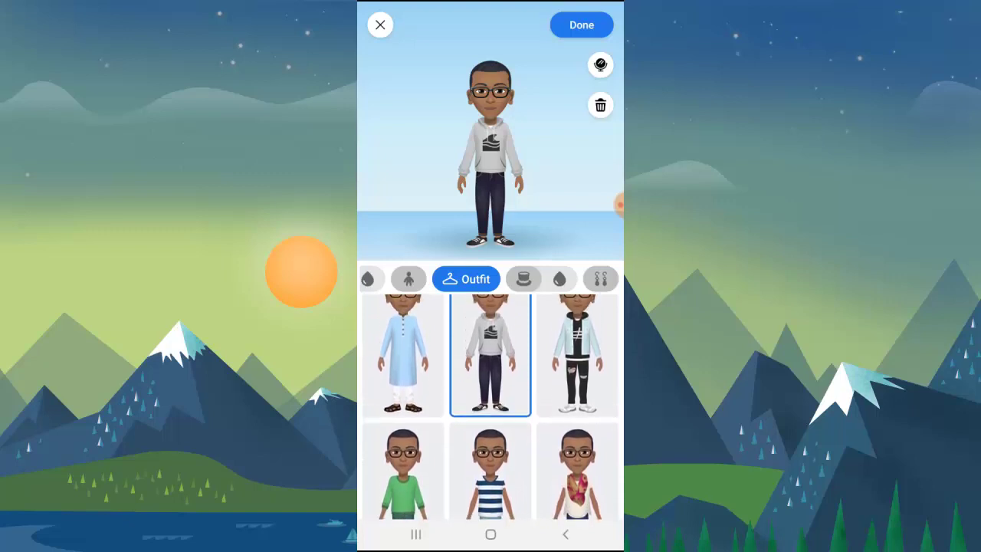
scroll(490, 406, down, 2)
scroll(490, 406, down, 5)
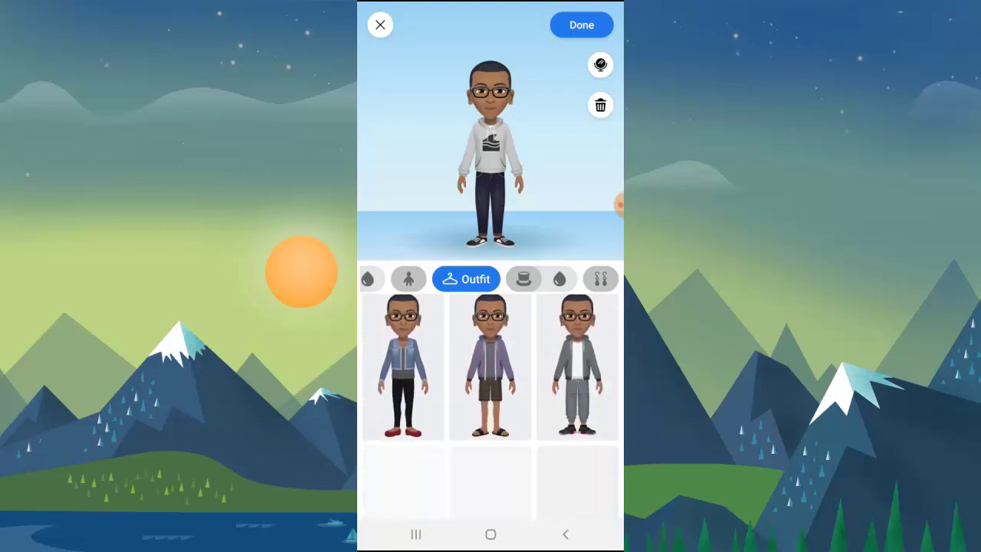
scroll(490, 406, down, 5)
scroll(491, 406, down, 2)
scroll(490, 406, down, 5)
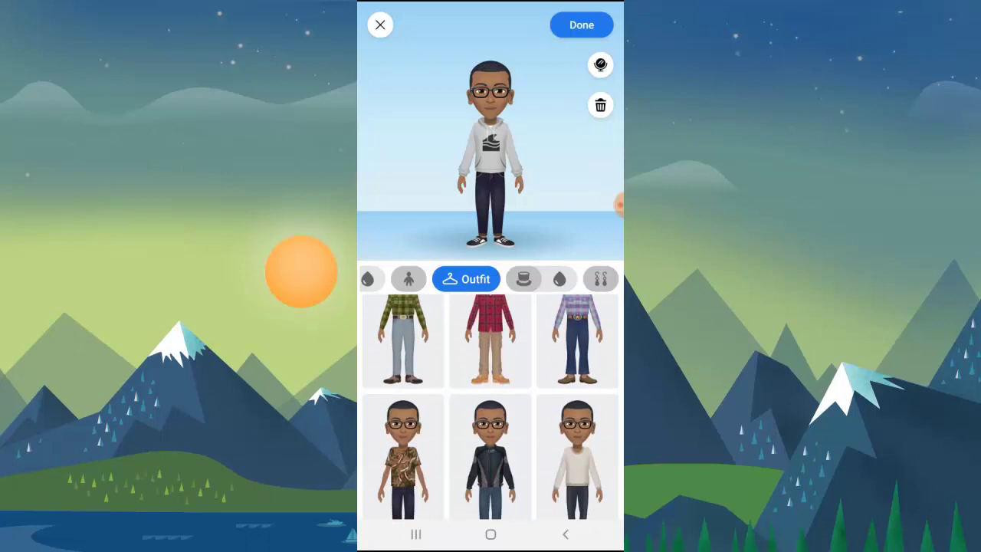
scroll(490, 406, down, 2)
scroll(490, 406, down, 3)
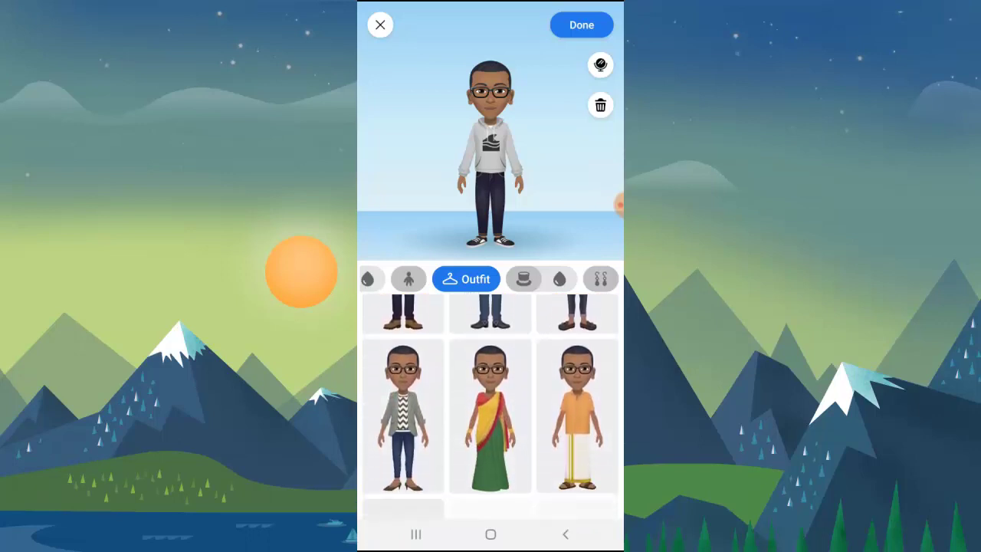
scroll(490, 406, down, 2)
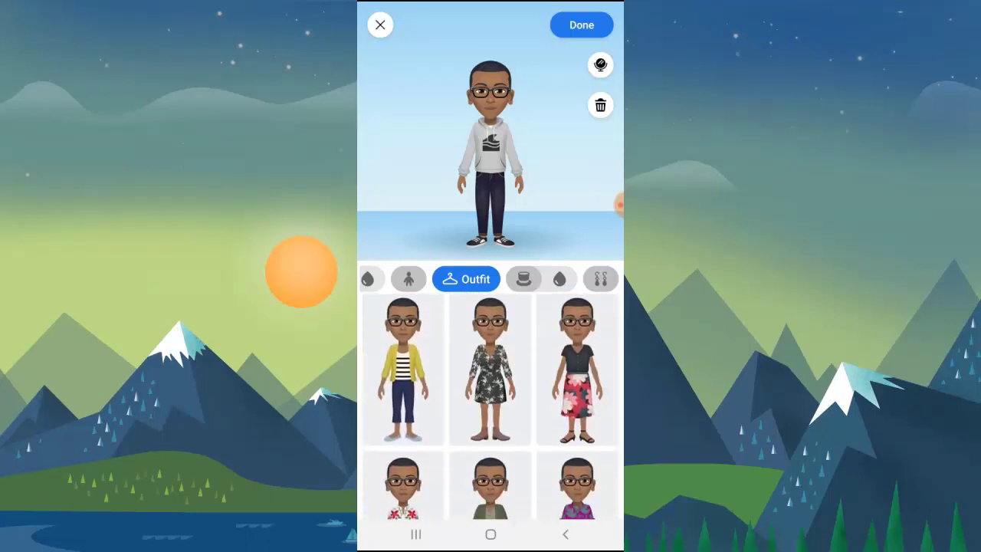
scroll(490, 406, down, 3)
scroll(490, 406, down, 4)
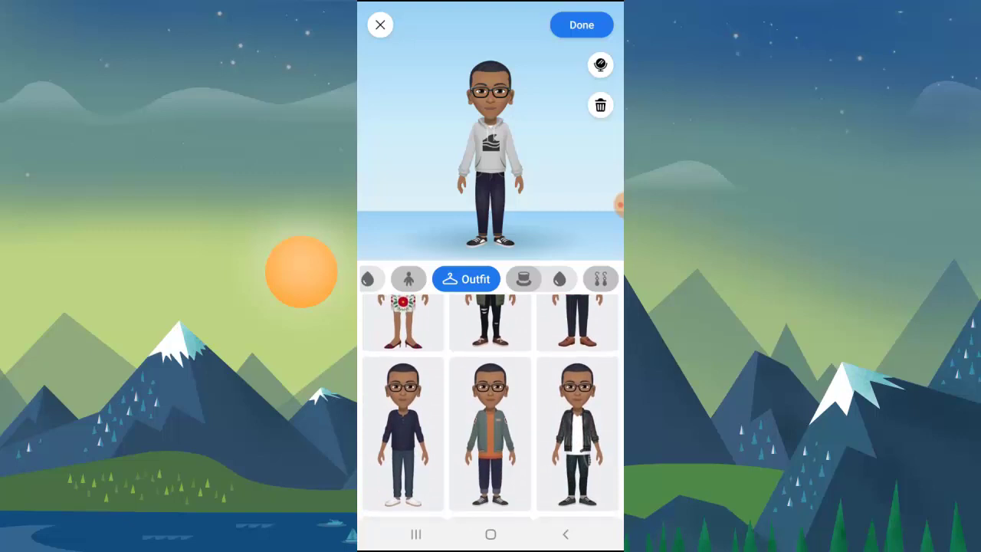
scroll(491, 406, down, 3)
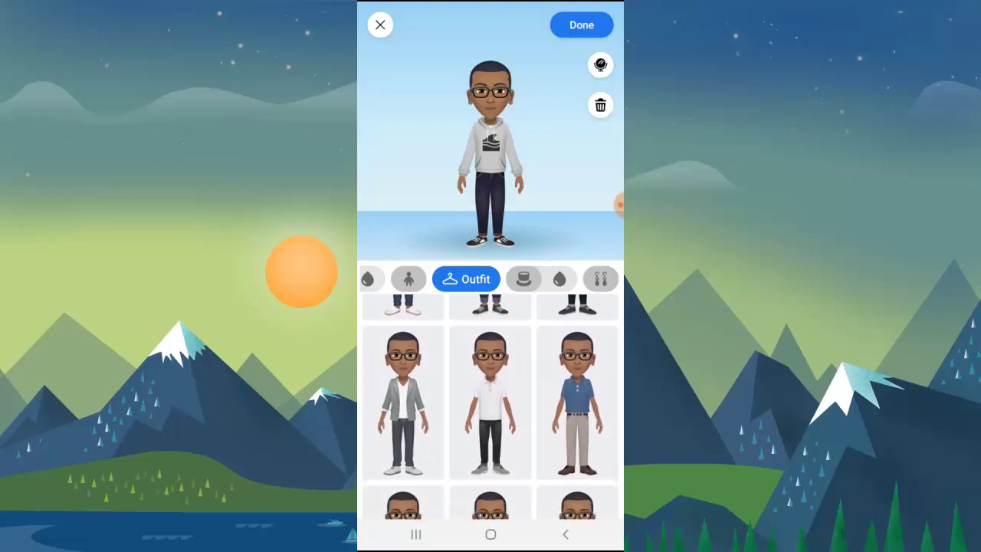
scroll(490, 406, down, 1)
scroll(490, 406, down, 2)
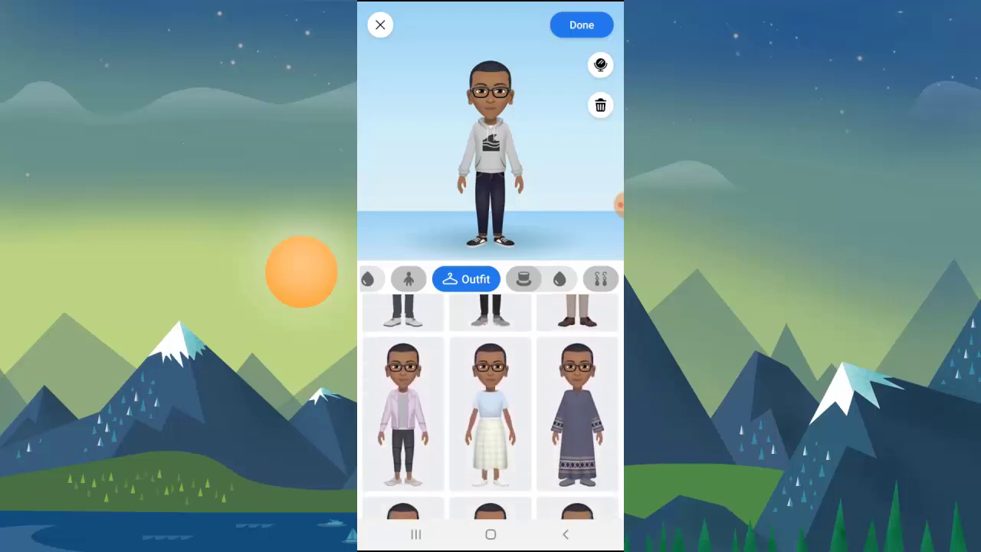
scroll(490, 406, down, 1)
scroll(490, 406, down, 2)
scroll(490, 406, down, 2)
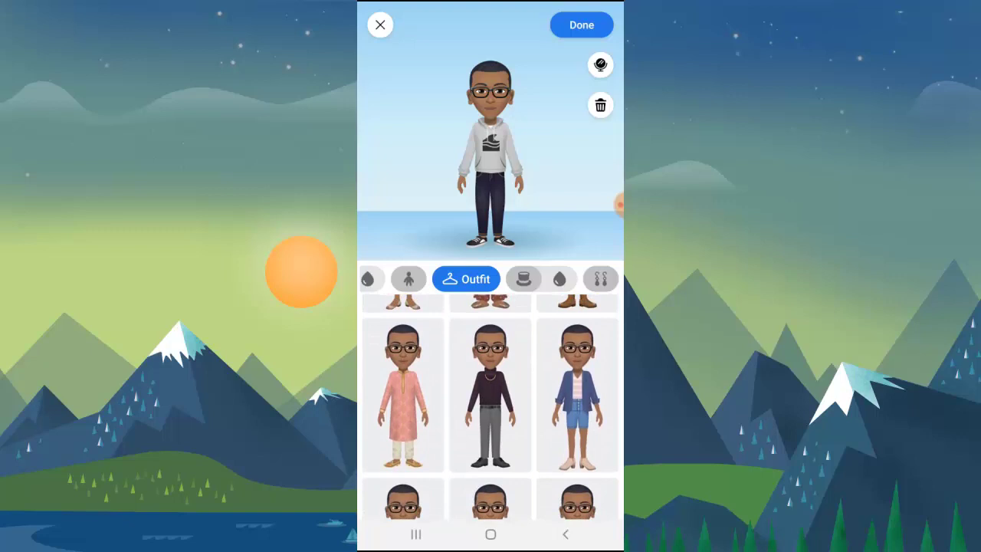
scroll(491, 406, down, 2)
scroll(490, 406, down, 2)
scroll(490, 406, down, 2)
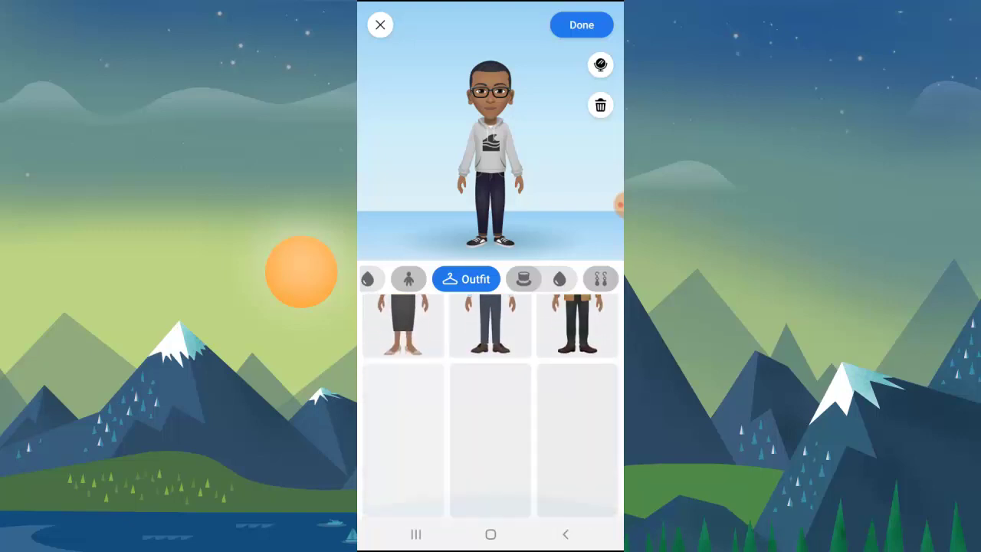
scroll(490, 406, up, 1)
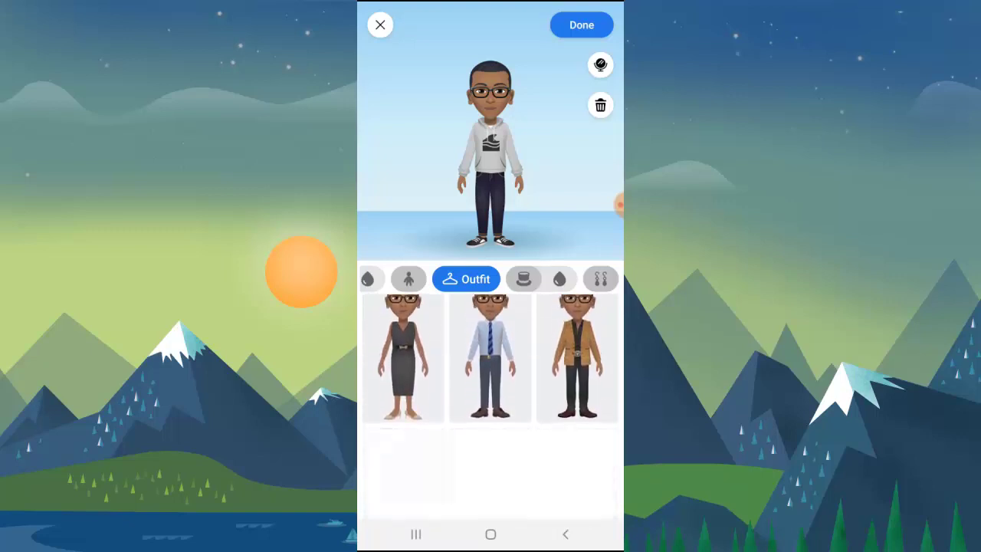
scroll(491, 406, up, 3)
scroll(490, 406, down, 1)
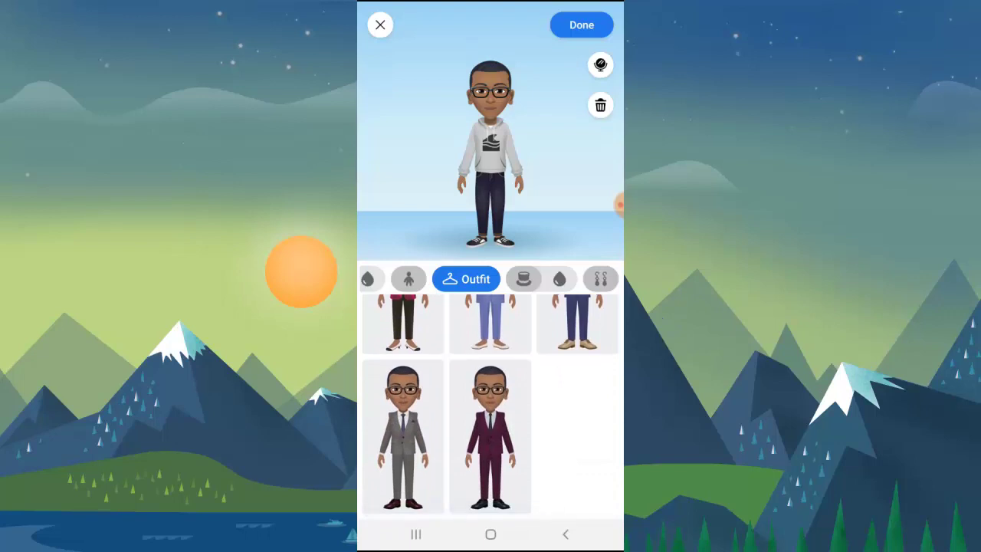
scroll(490, 406, up, 2)
scroll(490, 406, up, 2)
scroll(490, 406, up, 2)
scroll(490, 406, up, 2)
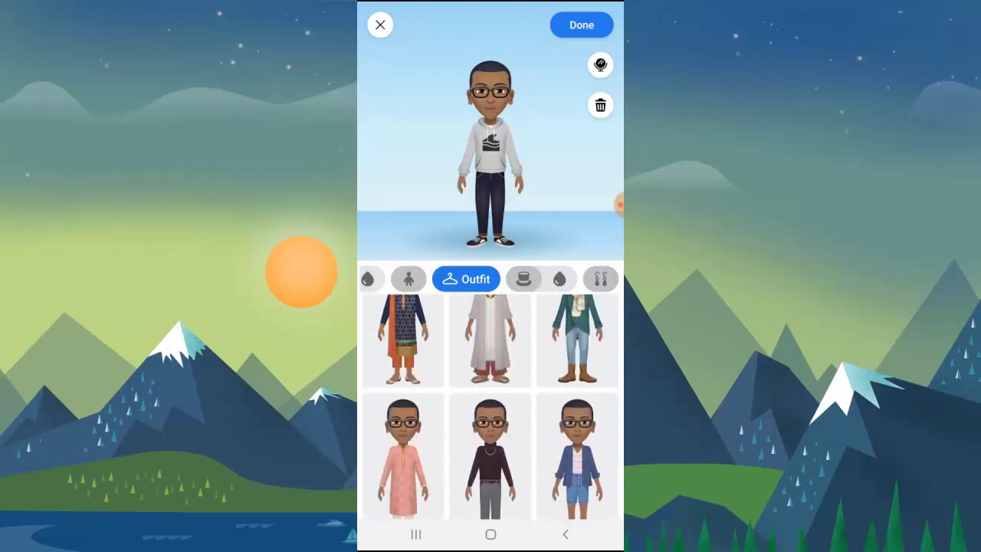
scroll(491, 406, up, 2)
scroll(490, 406, up, 2)
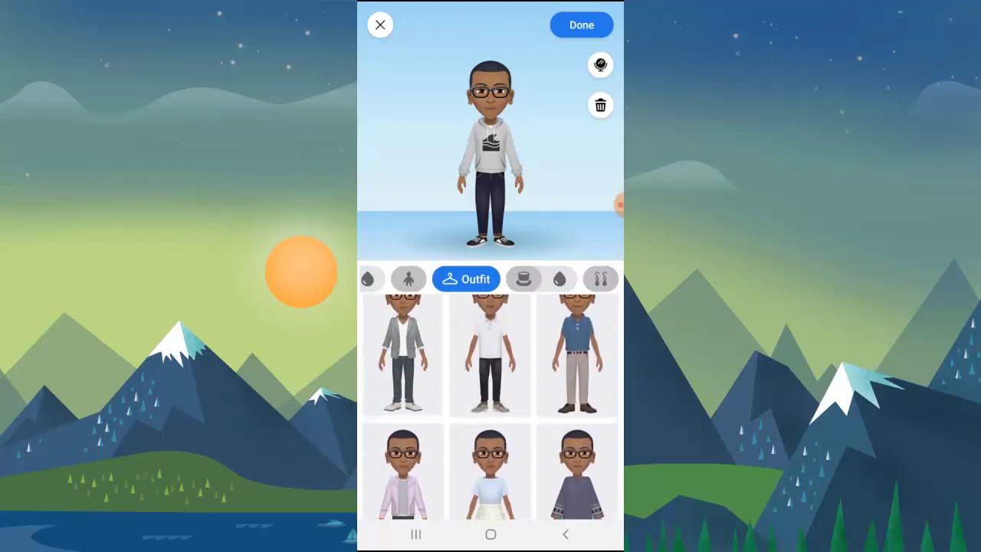
scroll(491, 406, up, 2)
scroll(491, 406, up, 2)
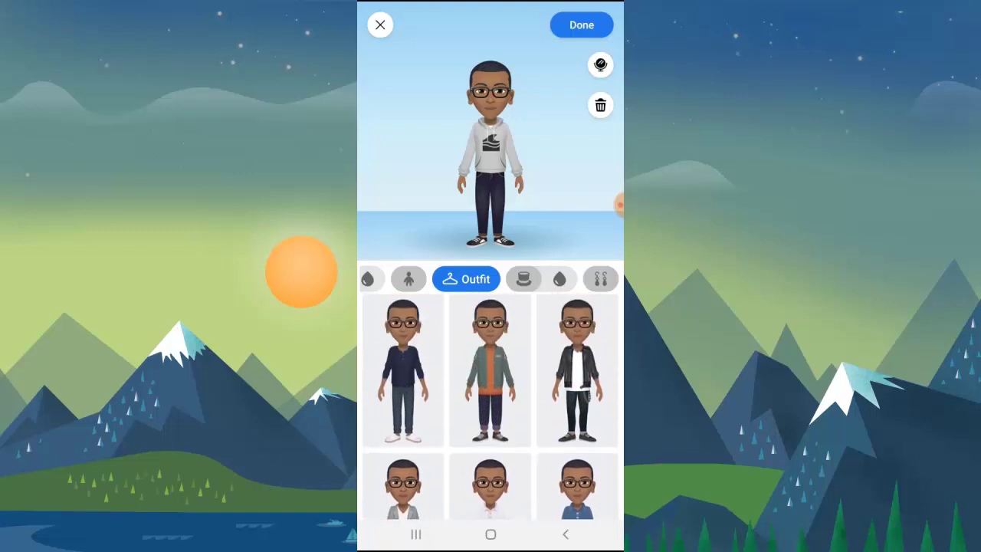
scroll(490, 406, up, 2)
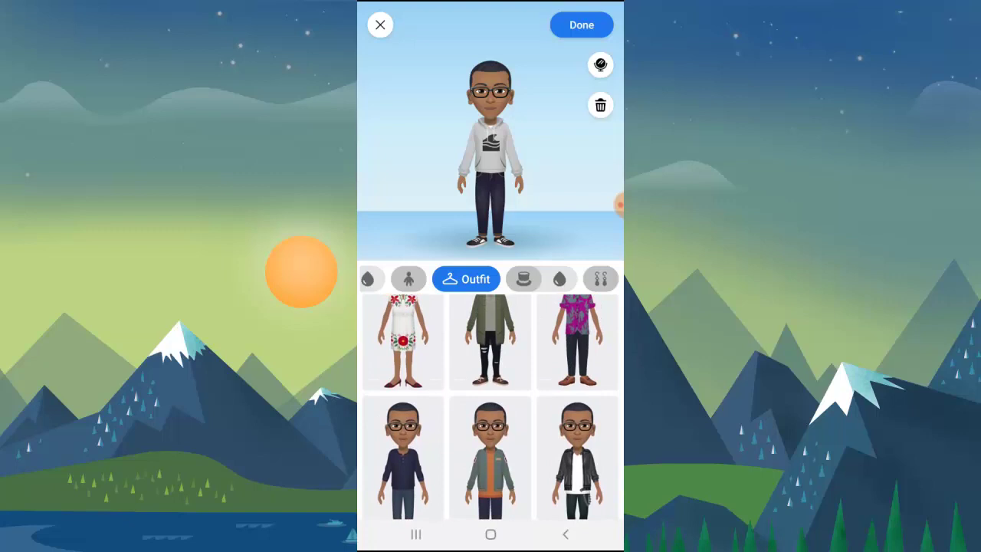
- Try the navy henley, then choose the teal jacket outfit and save the avatar
click(402, 457)
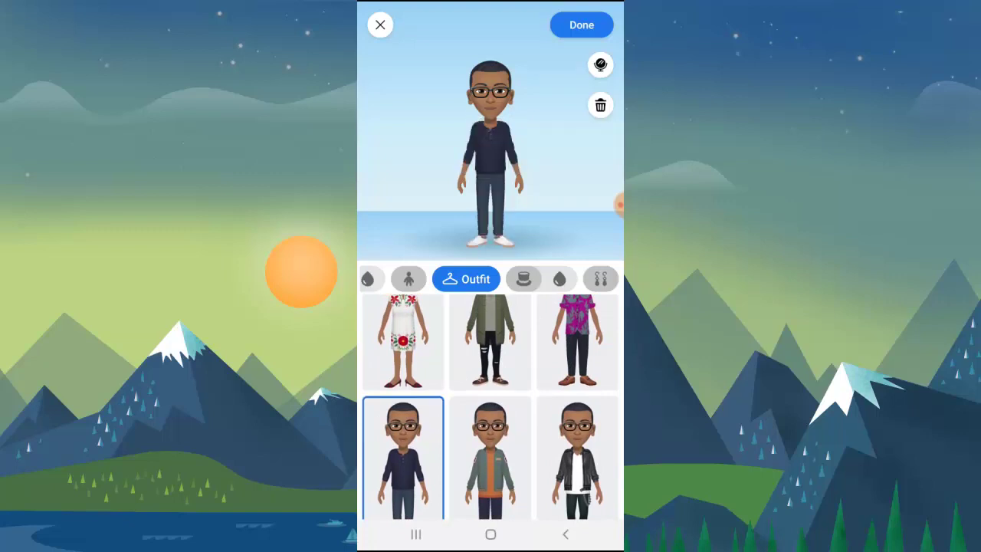
click(490, 457)
scroll(490, 406, up, 2)
scroll(491, 406, up, 2)
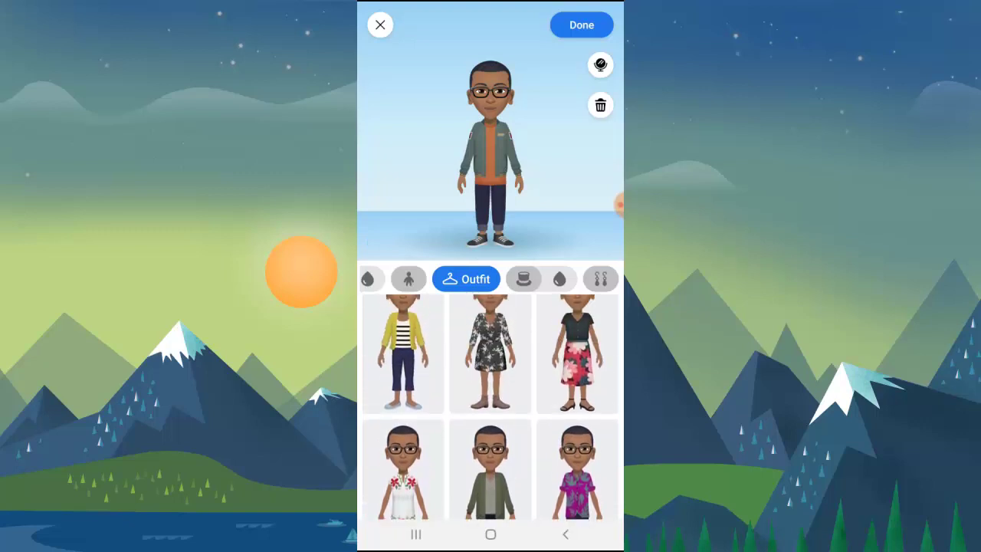
scroll(490, 406, up, 2)
click(582, 25)
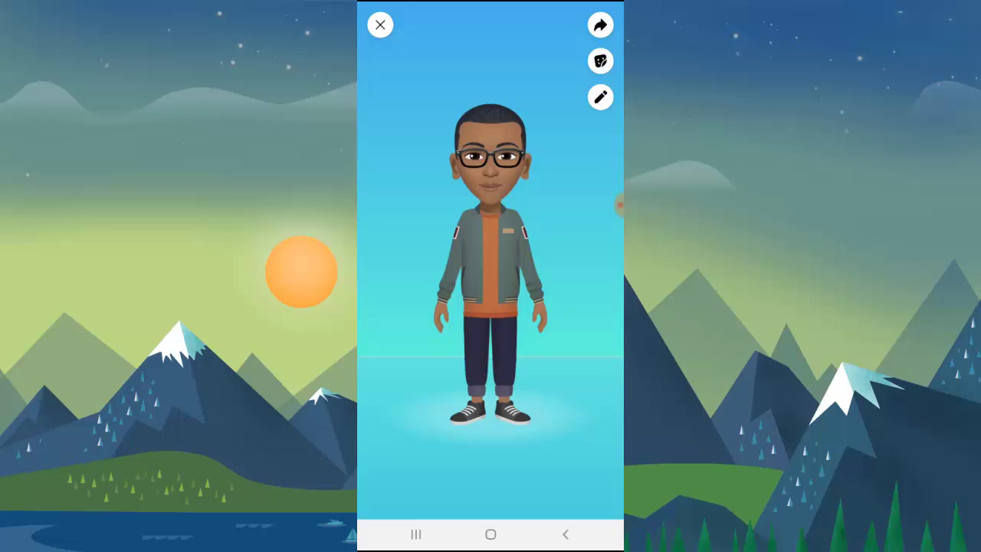
- Start a profile picture from the avatar on light cyan, previewing the available poses
click(600, 25)
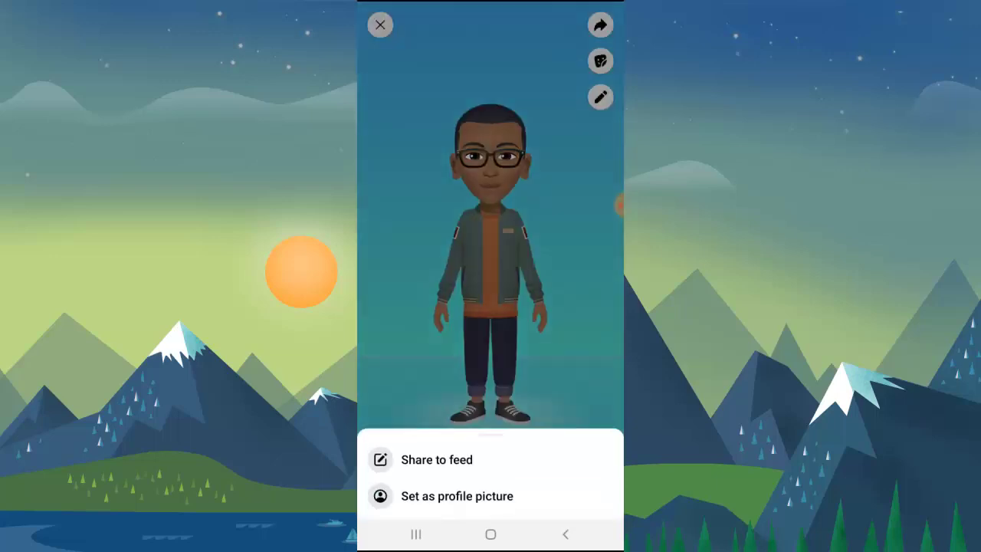
click(457, 496)
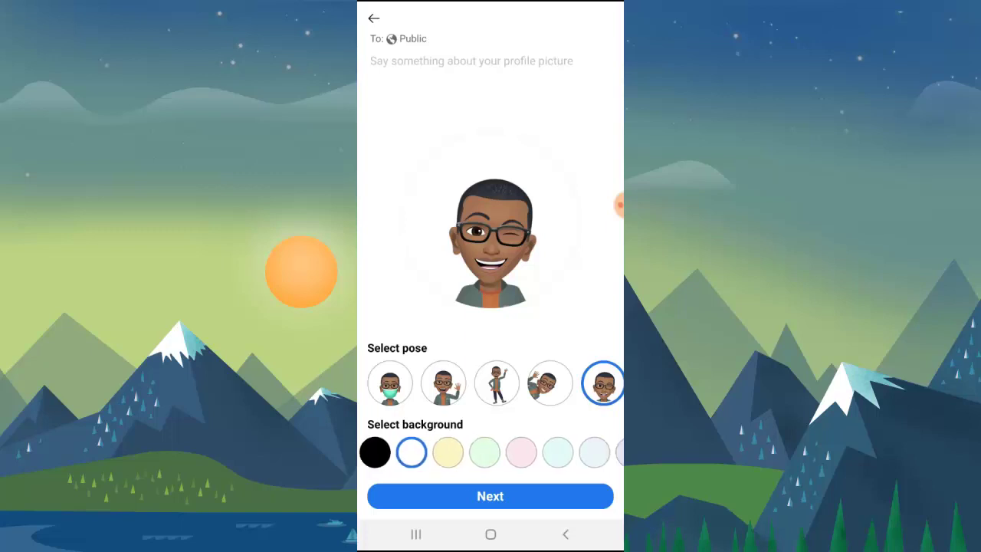
click(555, 452)
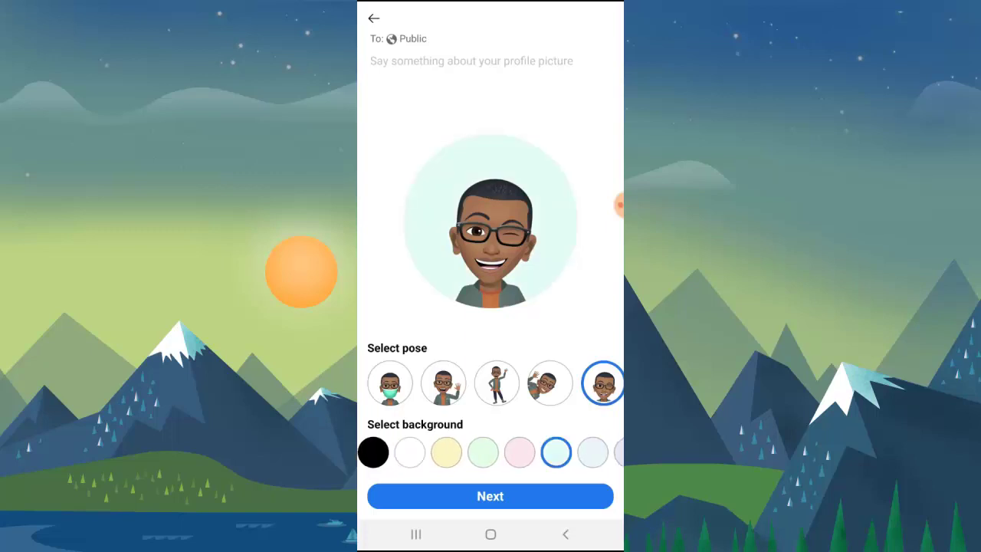
click(389, 382)
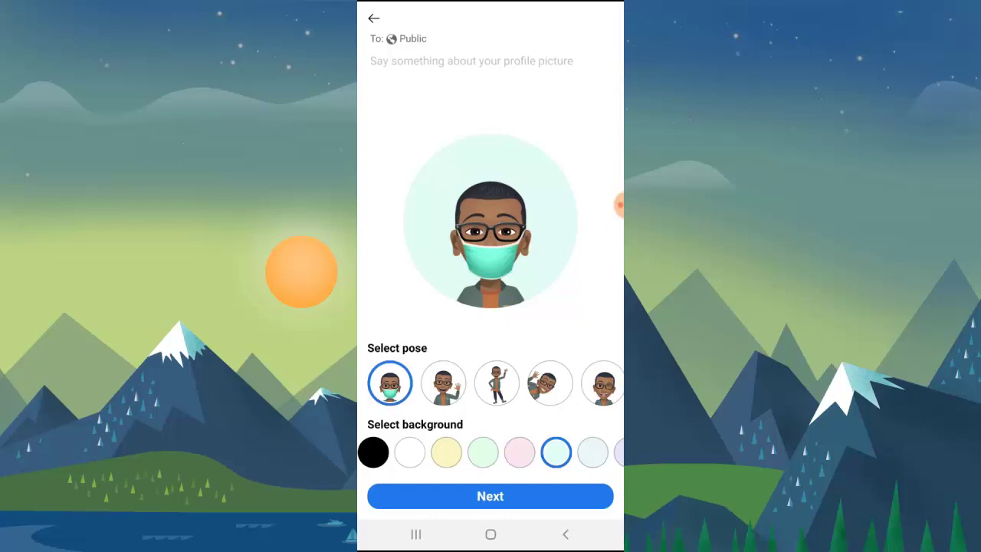
click(443, 382)
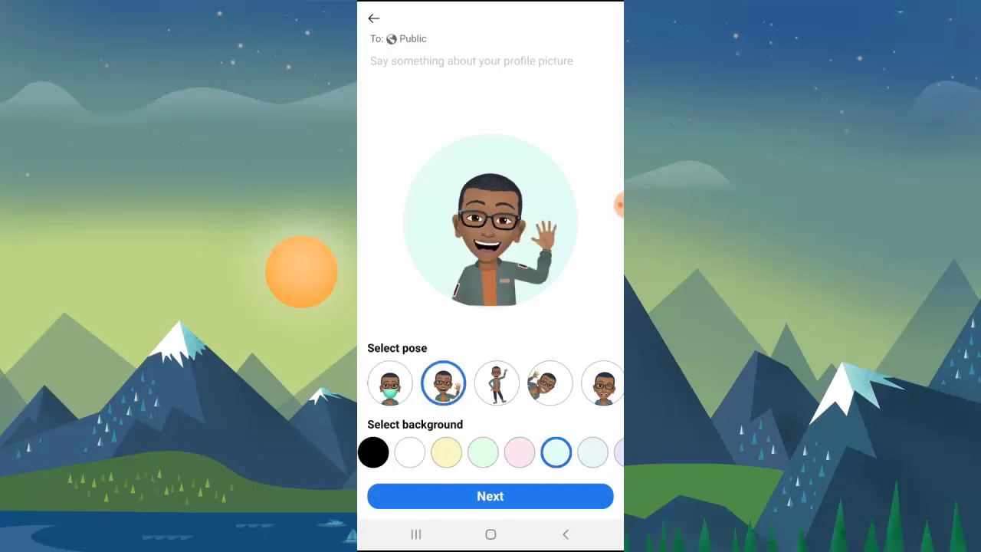
click(602, 382)
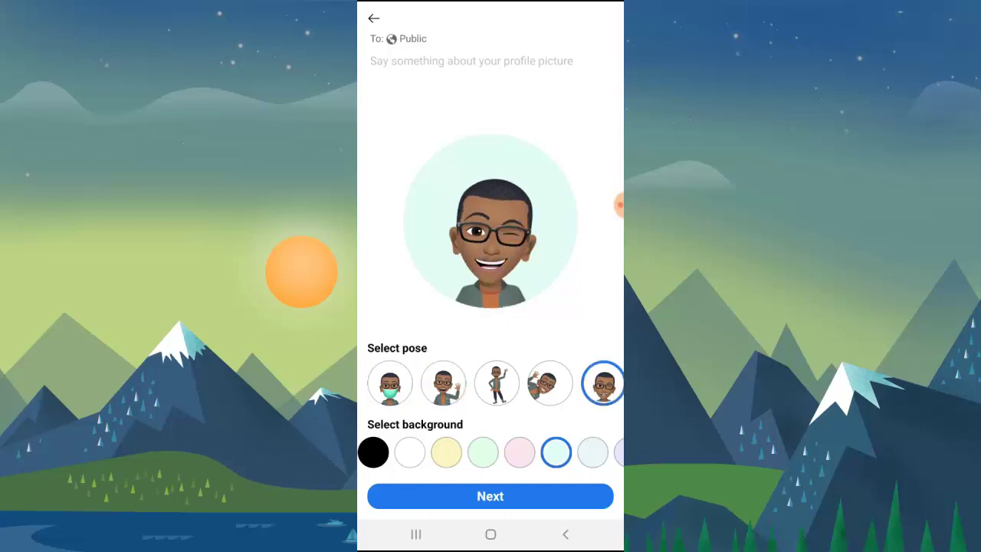
click(496, 382)
click(550, 382)
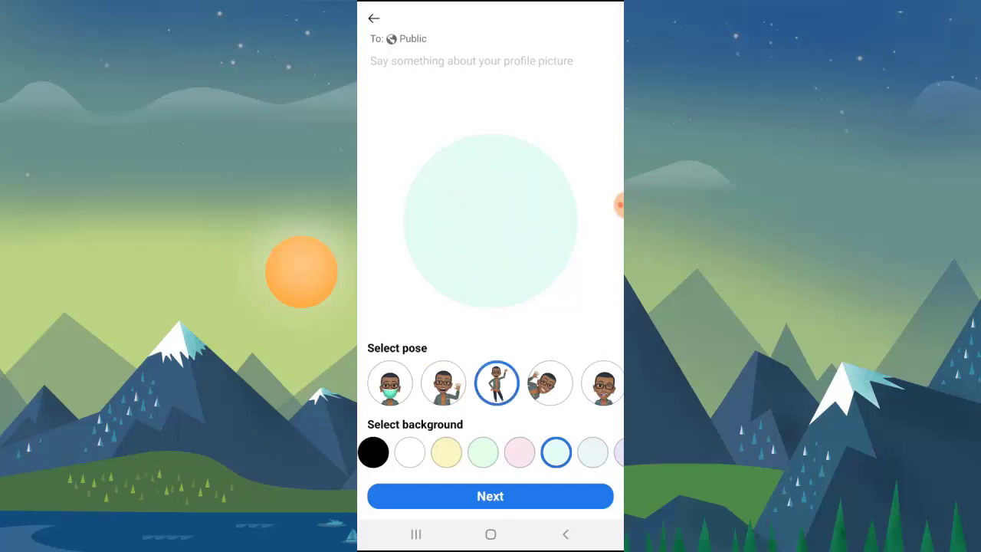
click(443, 382)
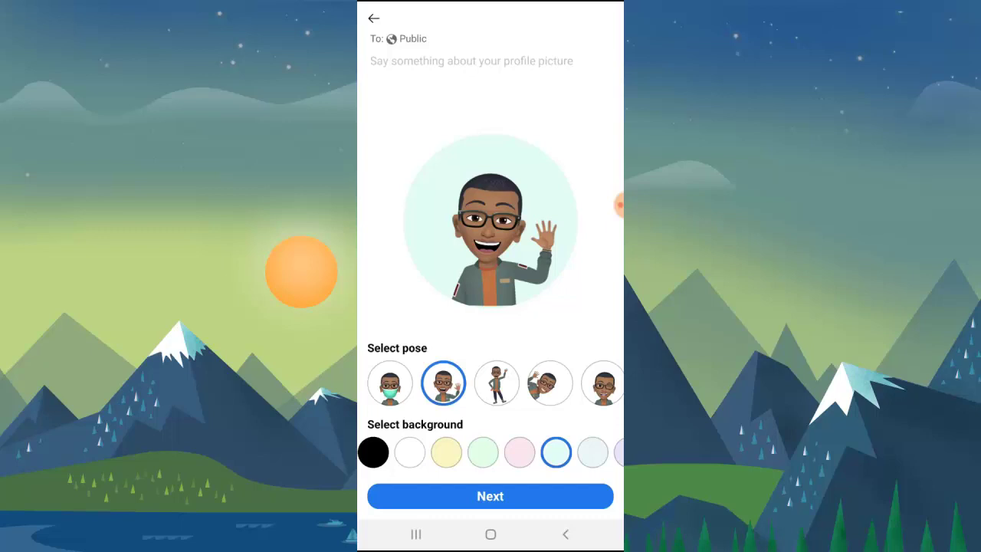
- Settle on the full-body waving pose and save it as a 7-day profile picture
click(496, 382)
click(549, 383)
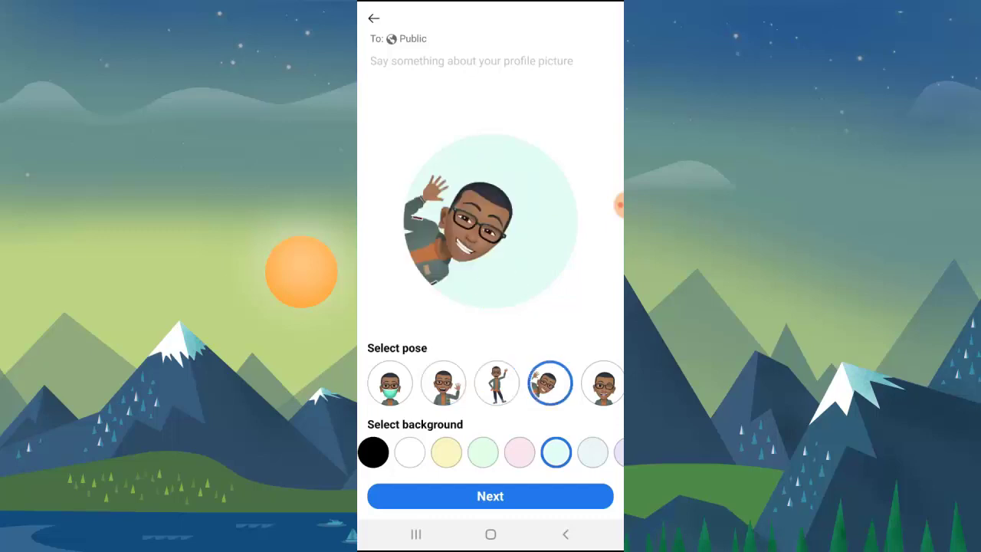
click(602, 382)
click(496, 383)
click(550, 383)
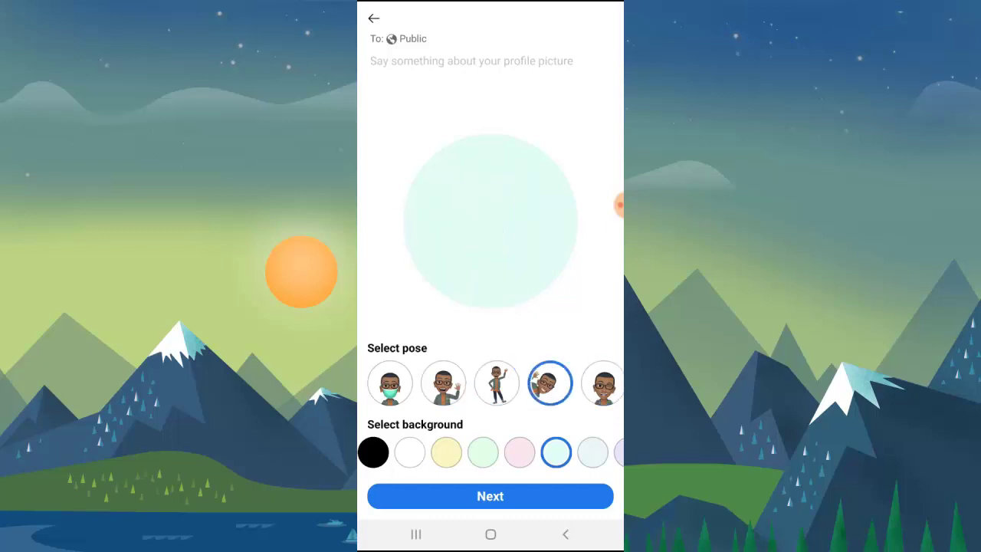
click(496, 382)
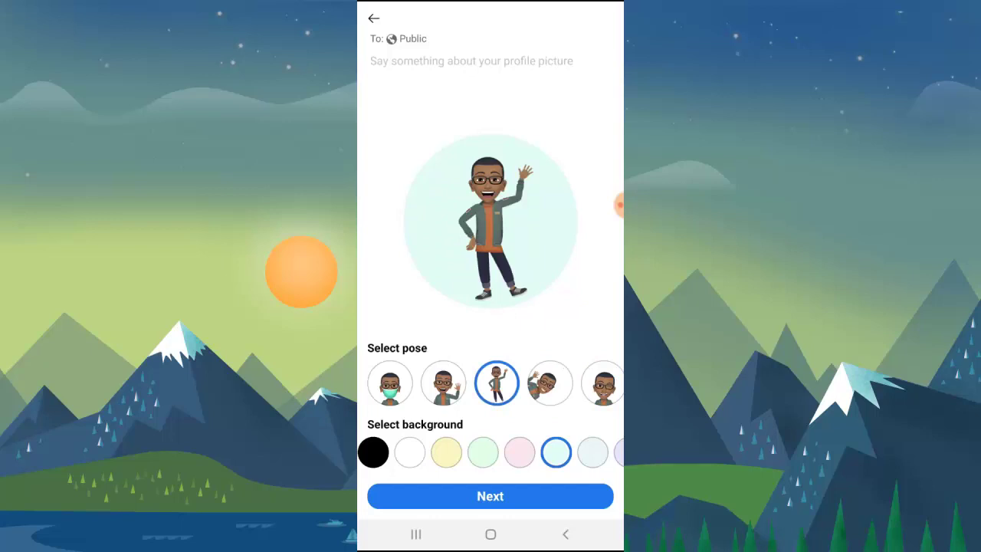
click(490, 495)
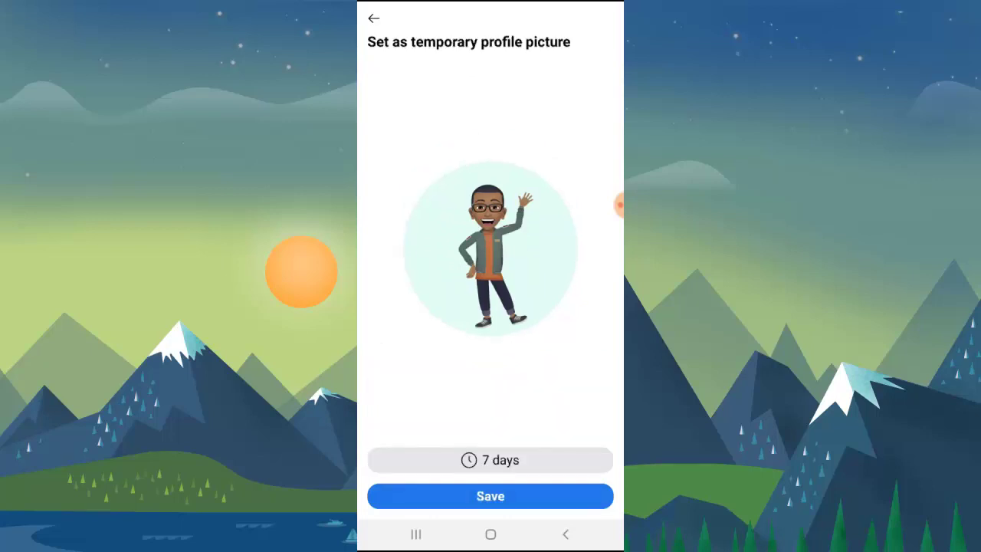
click(491, 495)
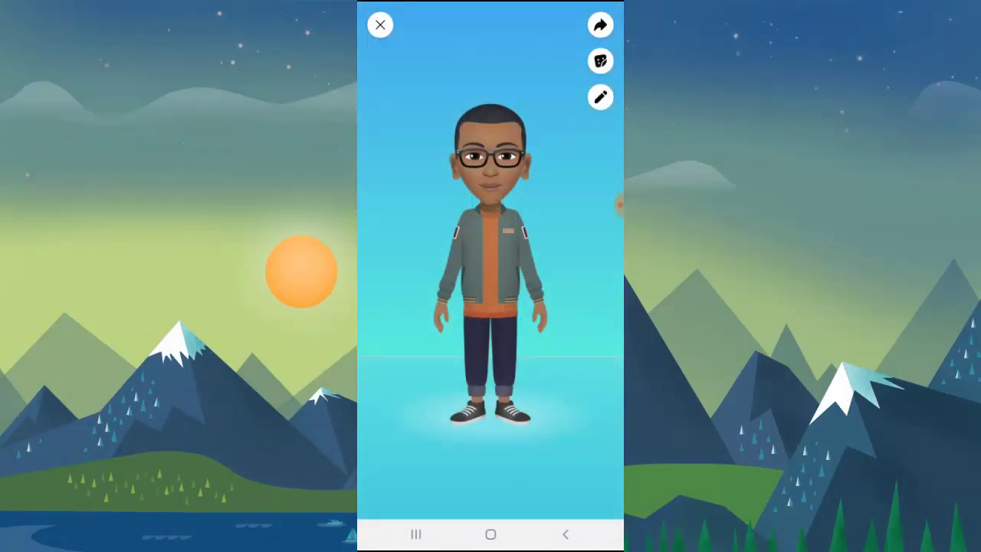
- Go to your profile and view the current avatar profile picture
click(380, 25)
scroll(490, 307, up, 5)
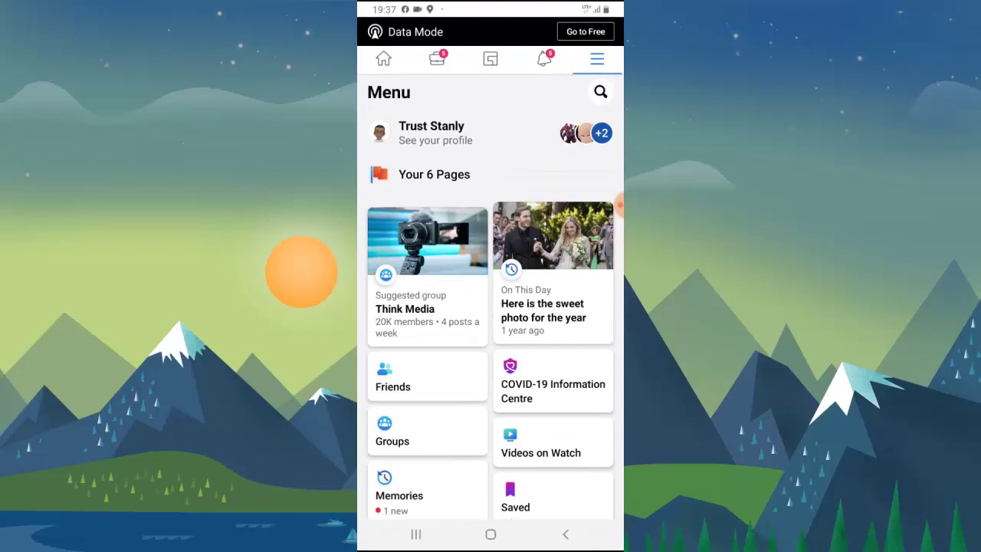
click(430, 132)
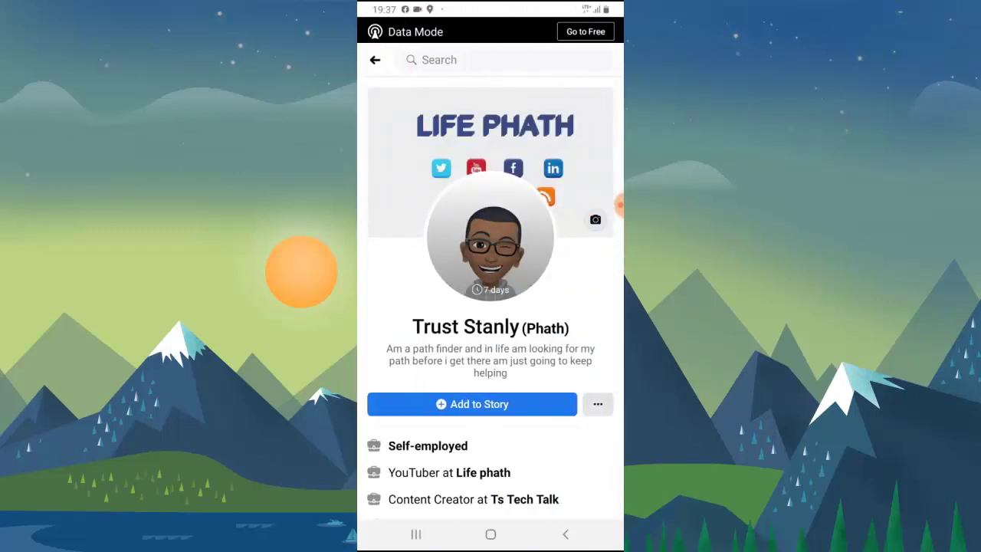
click(490, 237)
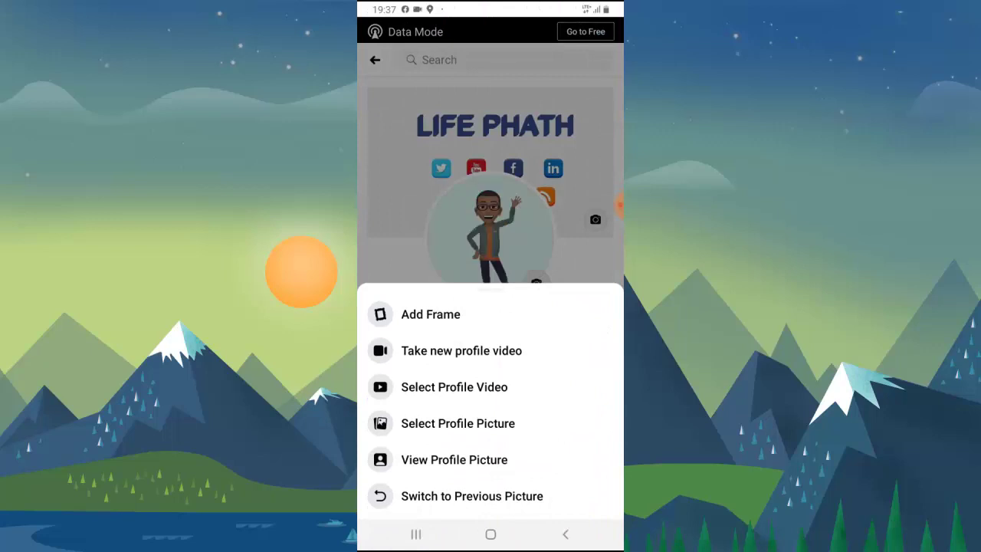
click(490, 153)
click(490, 237)
click(453, 459)
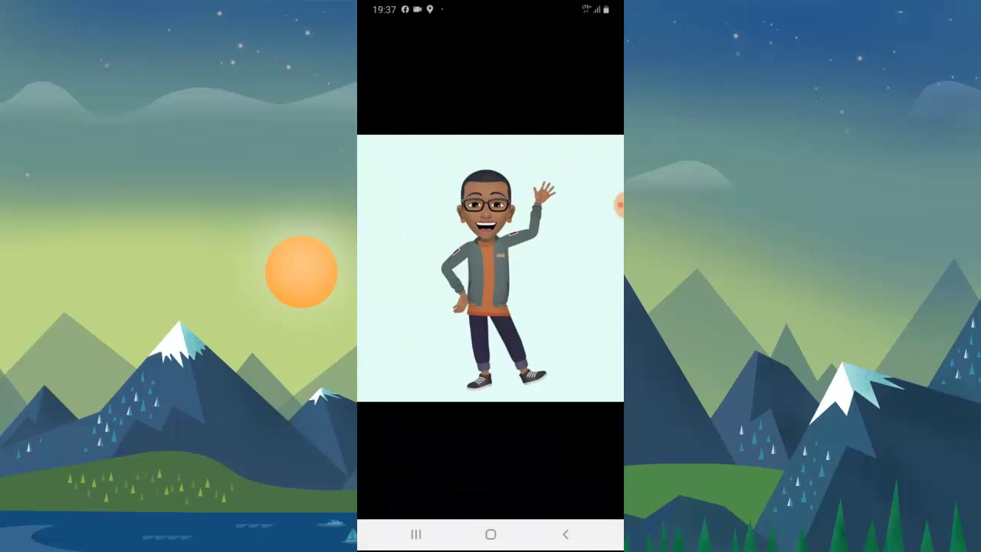
- Save the avatar photo to the phone and return to the home news feed
click(608, 33)
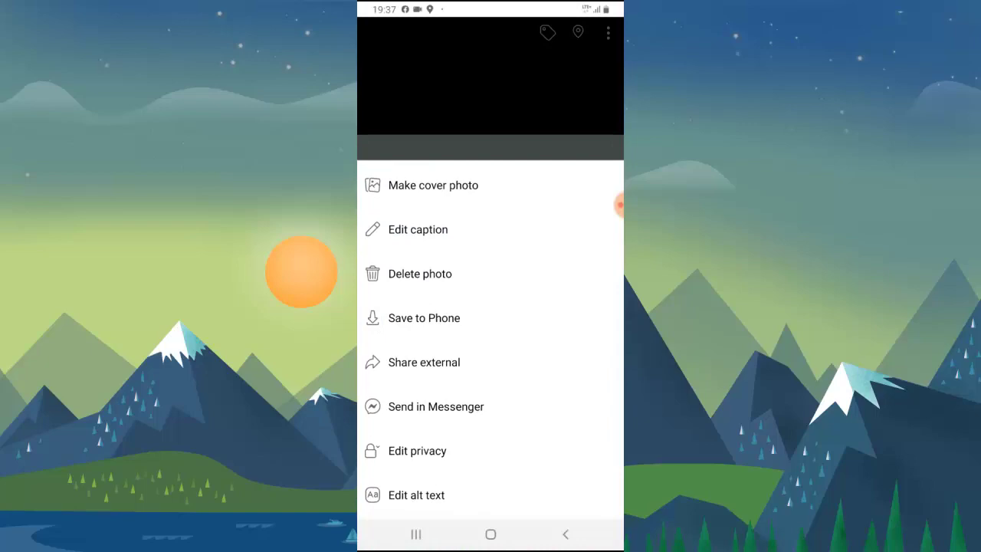
click(424, 318)
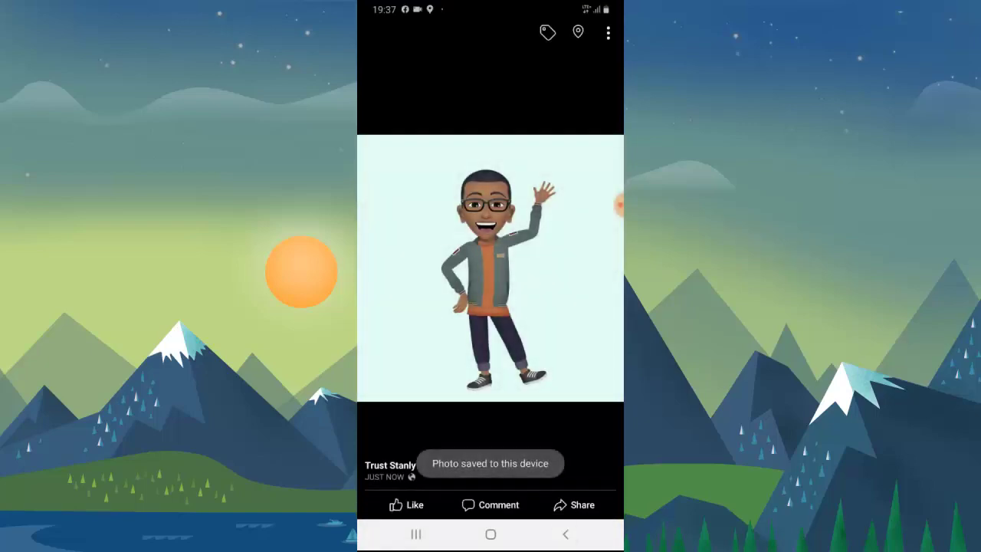
click(566, 534)
click(597, 59)
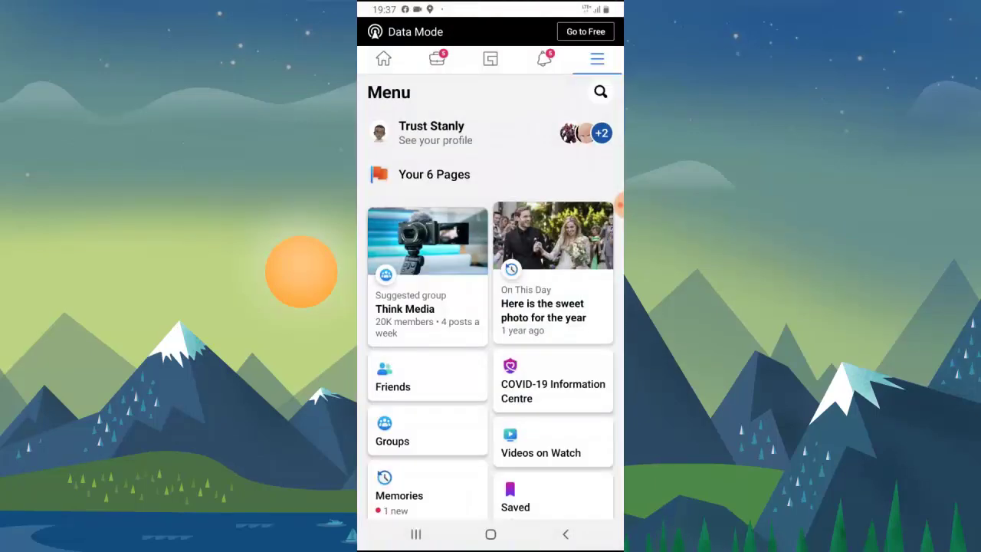
click(566, 534)
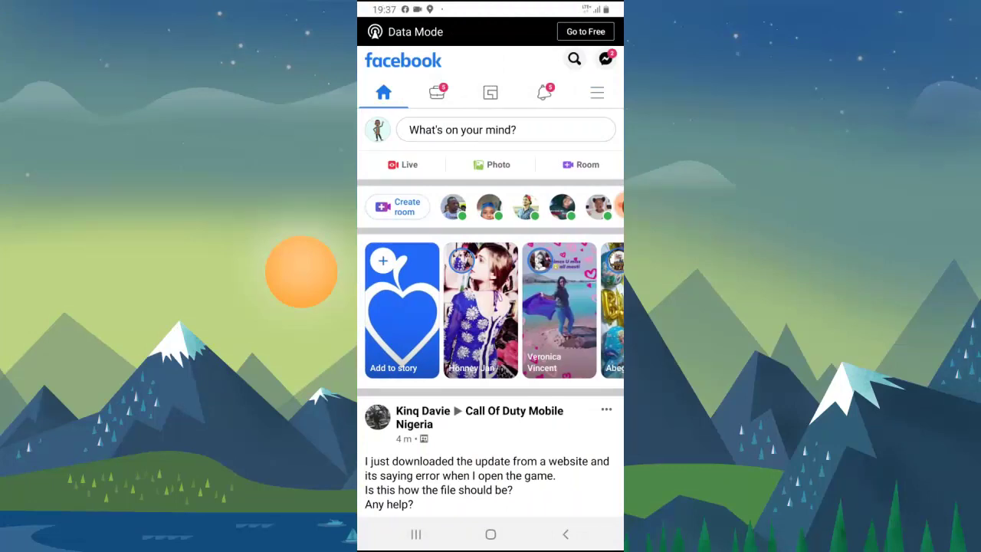
- Share the waving avatar image to your story
click(401, 306)
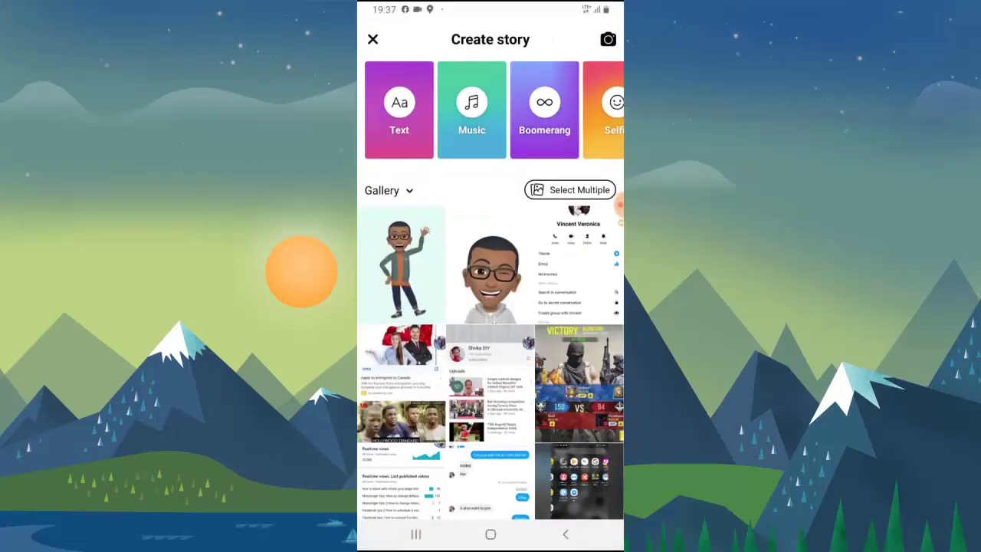
click(401, 265)
click(566, 534)
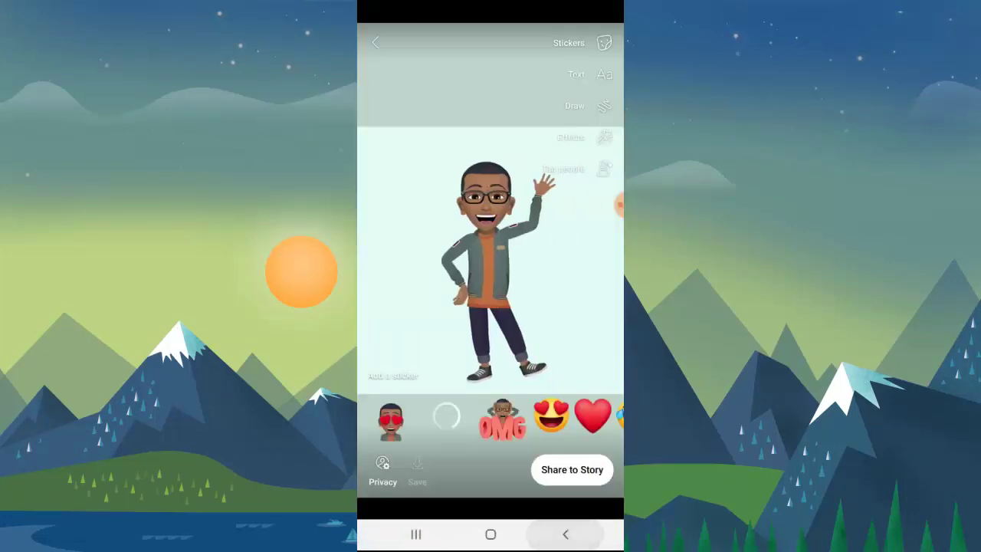
click(490, 265)
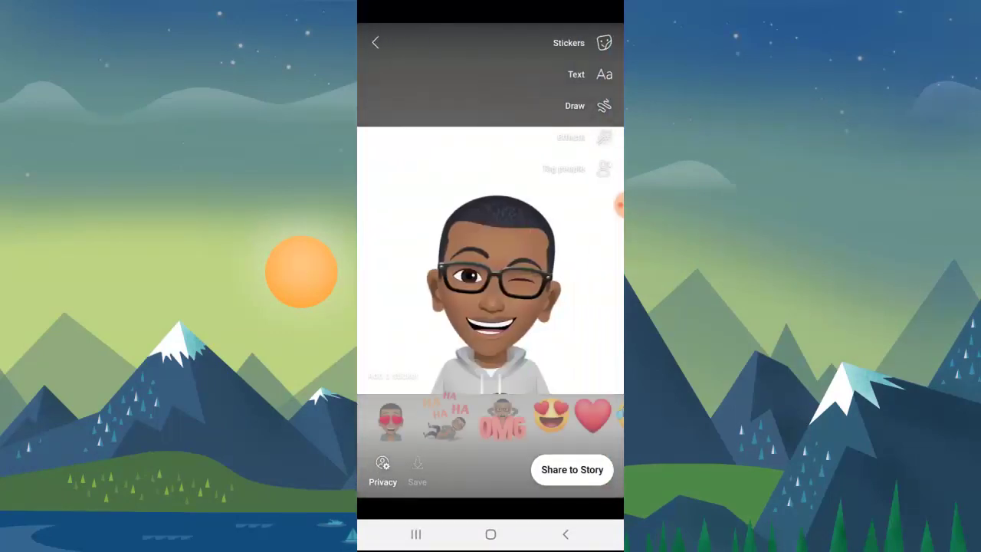
click(565, 534)
click(402, 265)
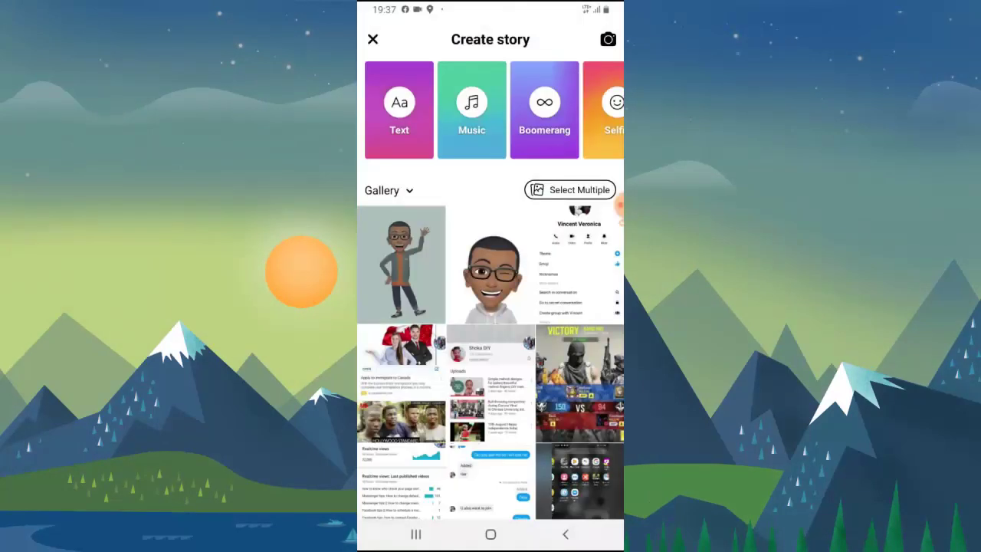
click(571, 469)
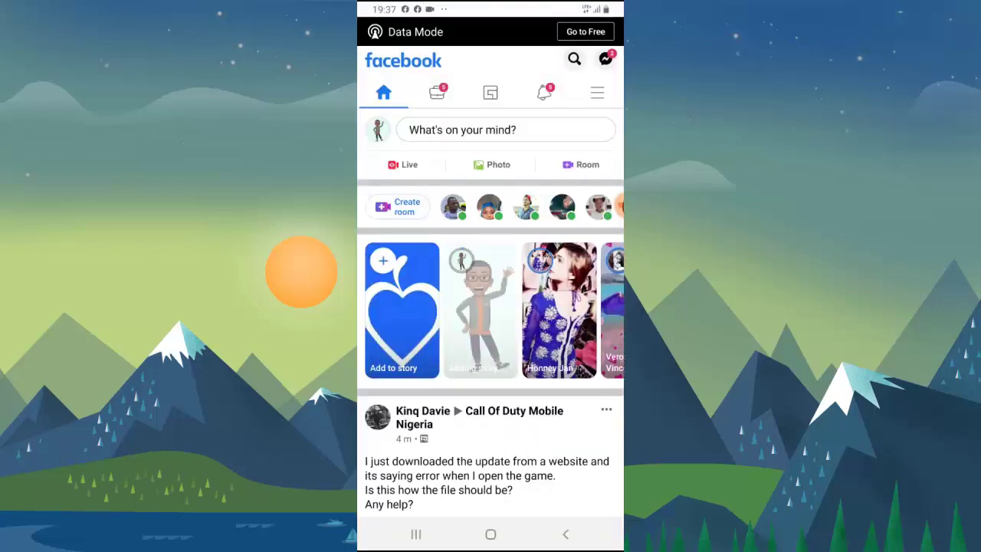
- Decorate a new waving-avatar story with HA HA HA, OMG and heart-eyes stickers, then discard it
click(402, 310)
click(402, 265)
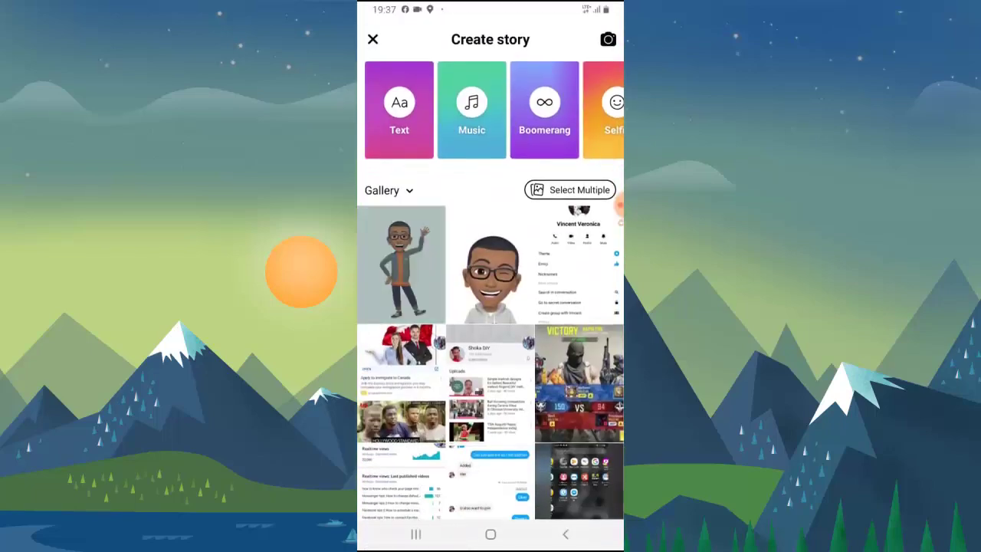
click(445, 418)
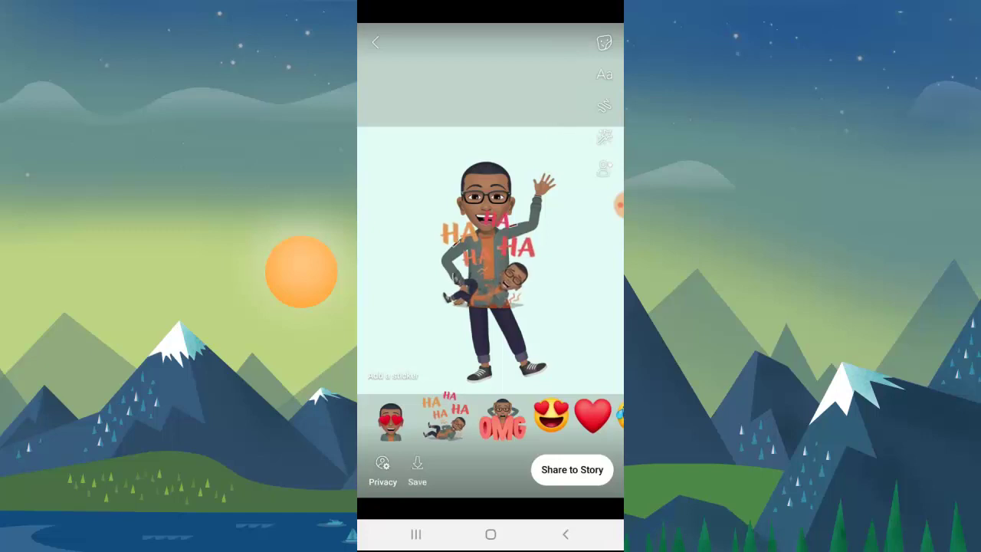
click(503, 420)
click(551, 415)
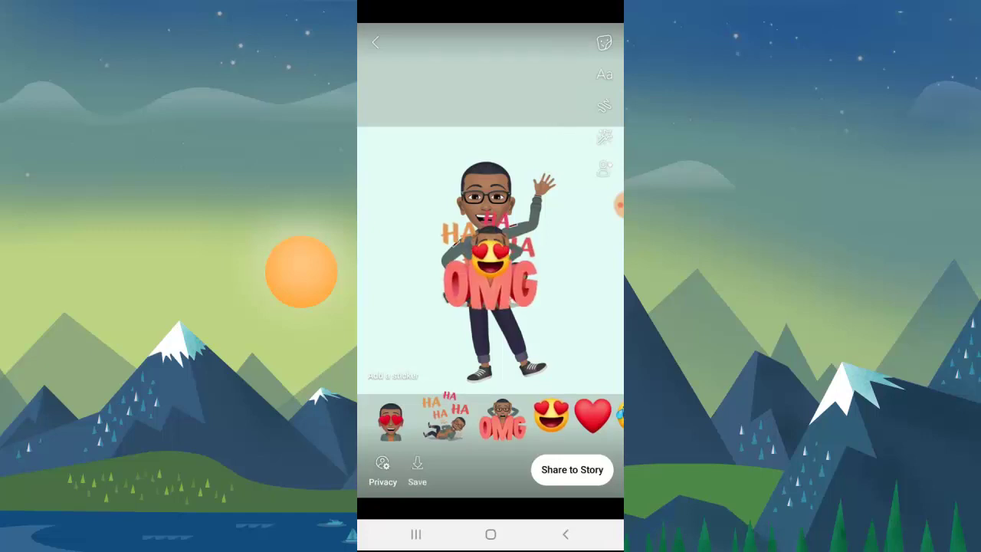
click(375, 43)
click(567, 292)
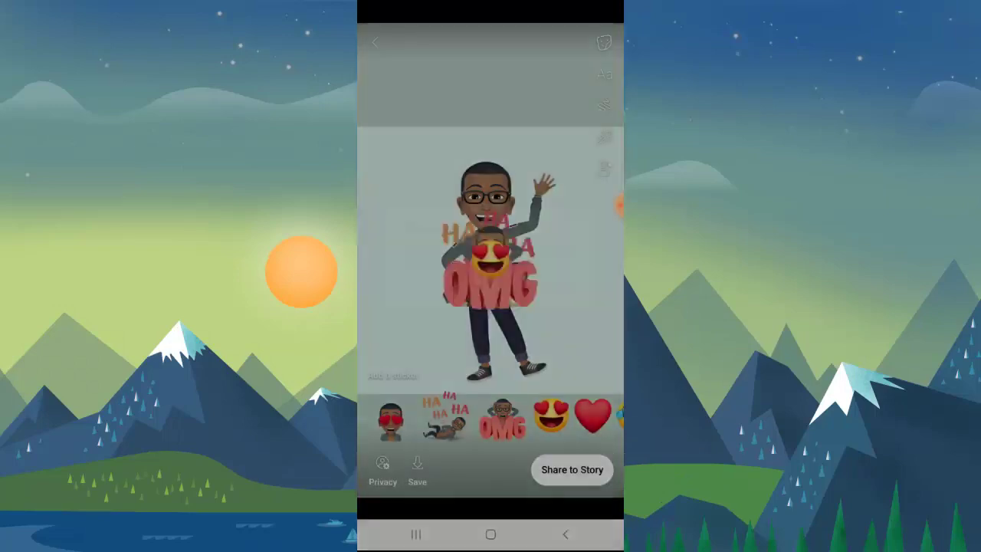
click(373, 39)
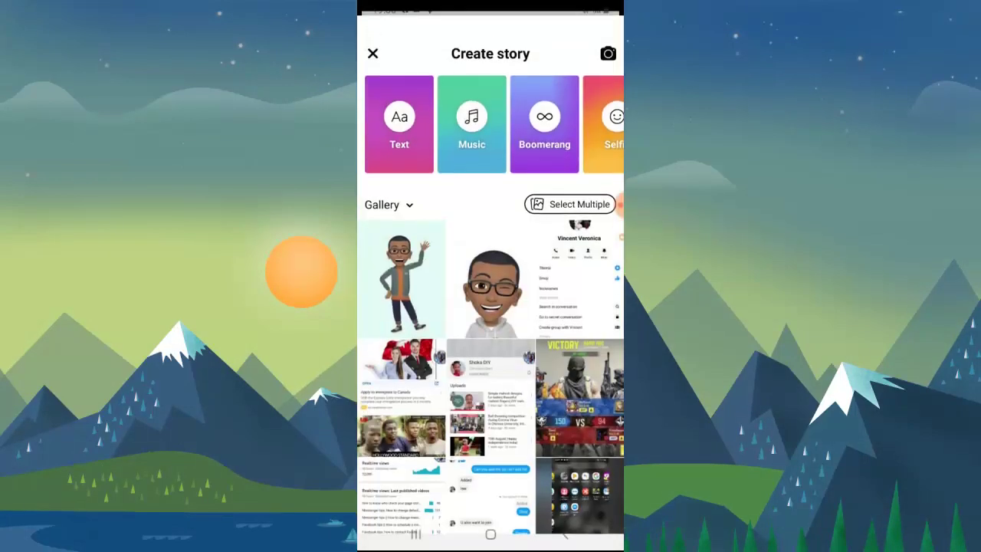
- Start a text-only story and type 'Hey' on the gradient background
click(401, 306)
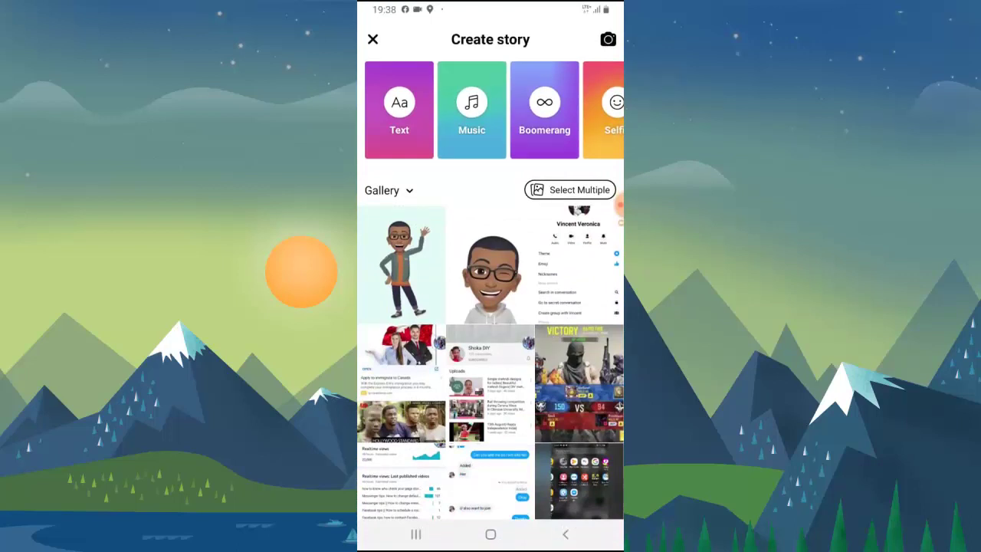
click(398, 109)
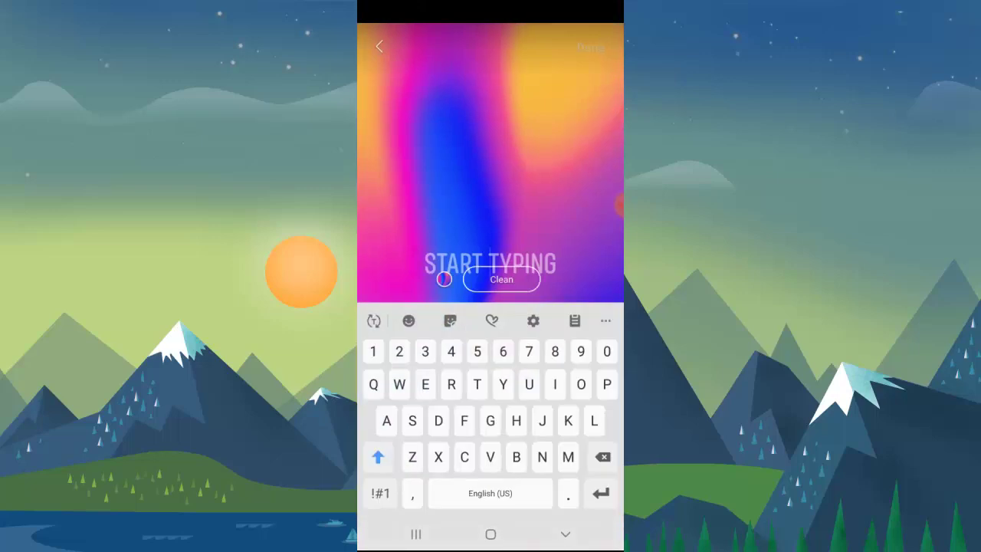
text(He)
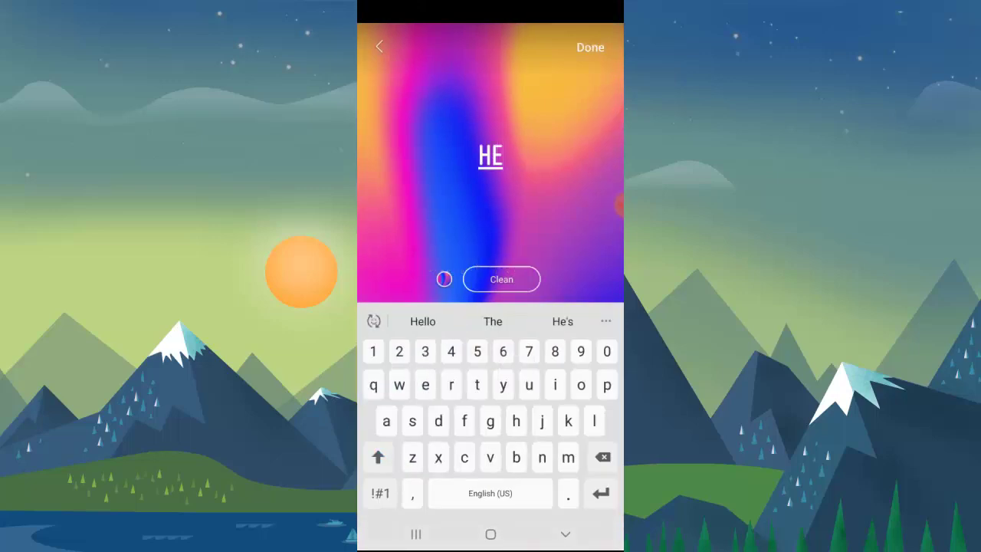
text(y)
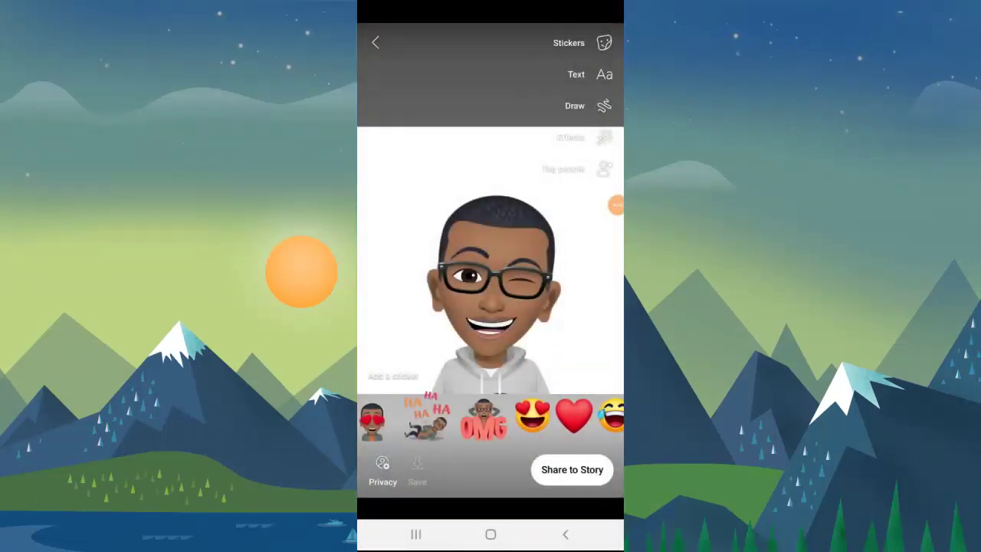
- Place heart-eyes top-left and OMG lower-left on the winking avatar, then share to Story
click(390, 419)
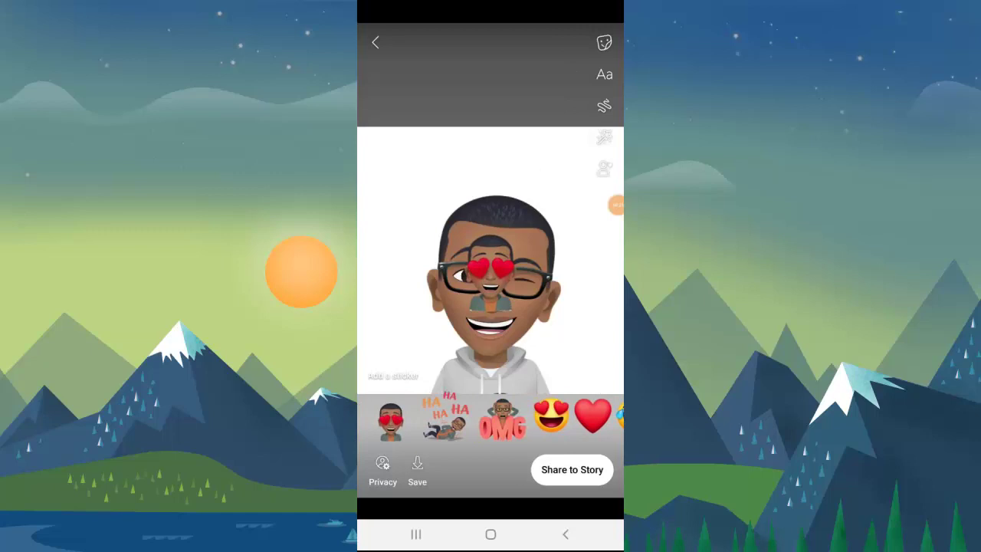
mouse_move(490, 280)
mouse_down()
mouse_move(394, 230)
mouse_move(386, 184)
mouse_up()
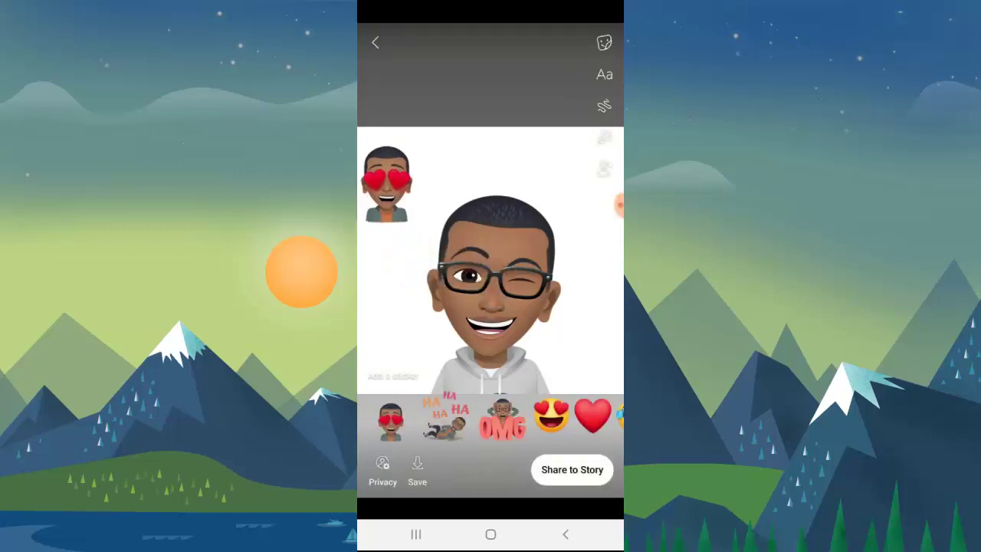
click(501, 419)
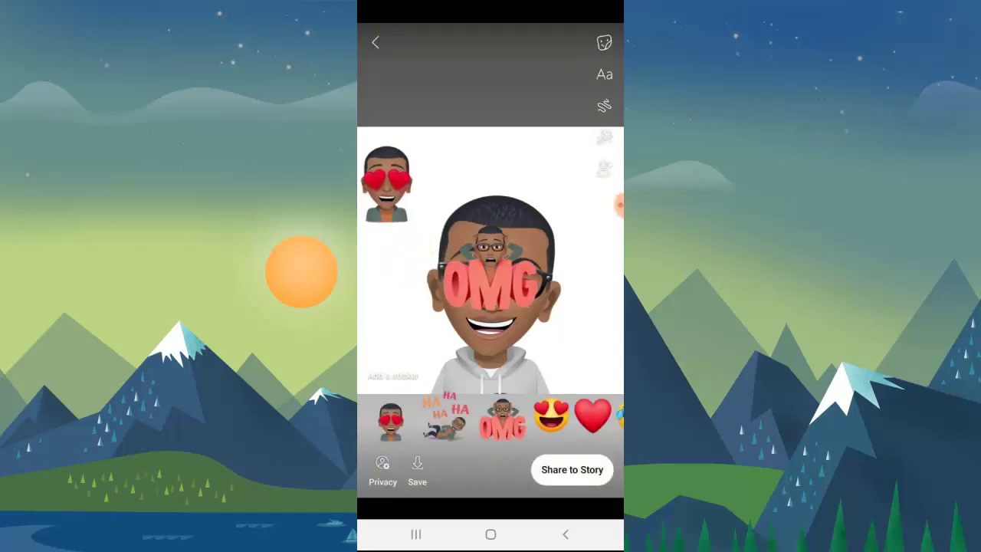
mouse_move(490, 283)
mouse_down()
mouse_move(492, 310)
mouse_move(399, 333)
mouse_up()
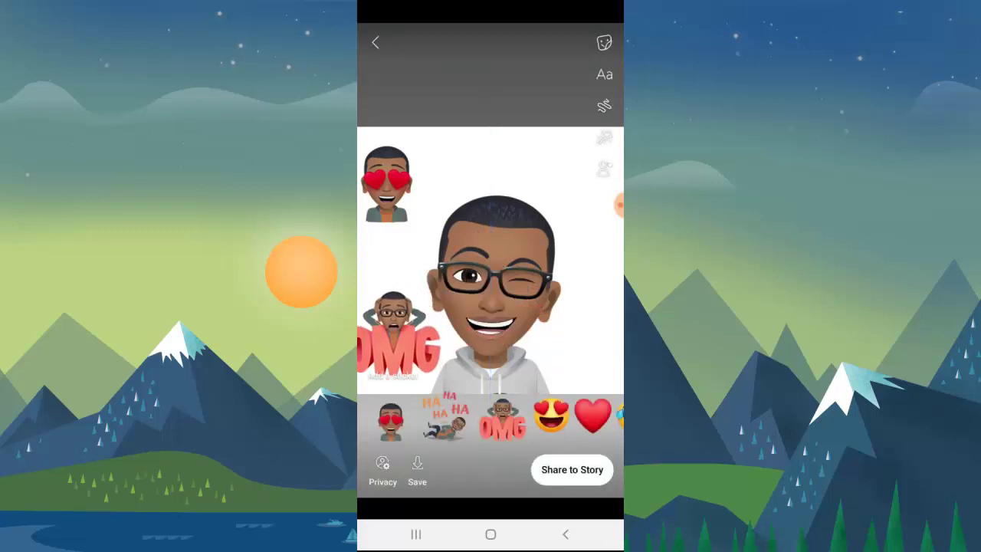
mouse_move(536, 420)
mouse_down()
mouse_move(468, 420)
mouse_move(536, 420)
mouse_up()
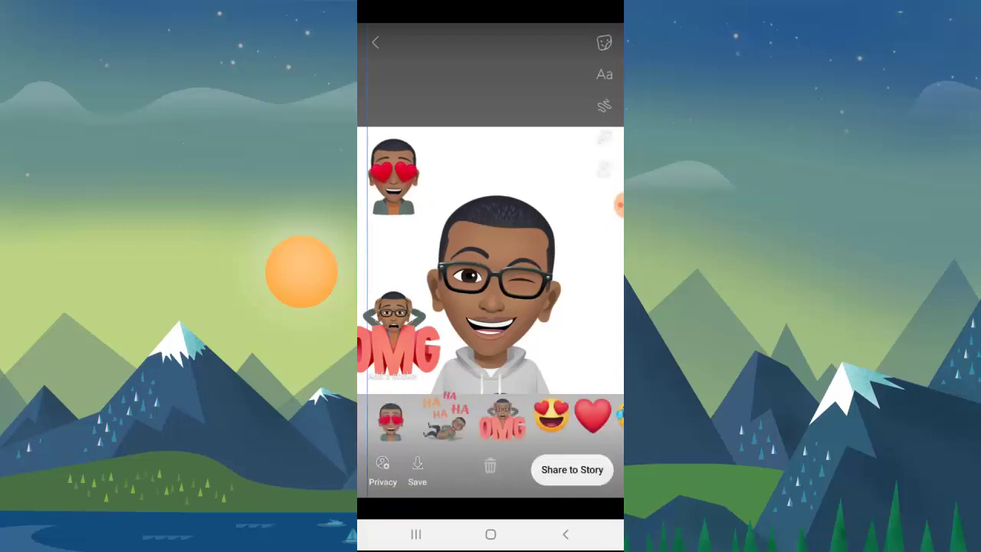
click(572, 469)
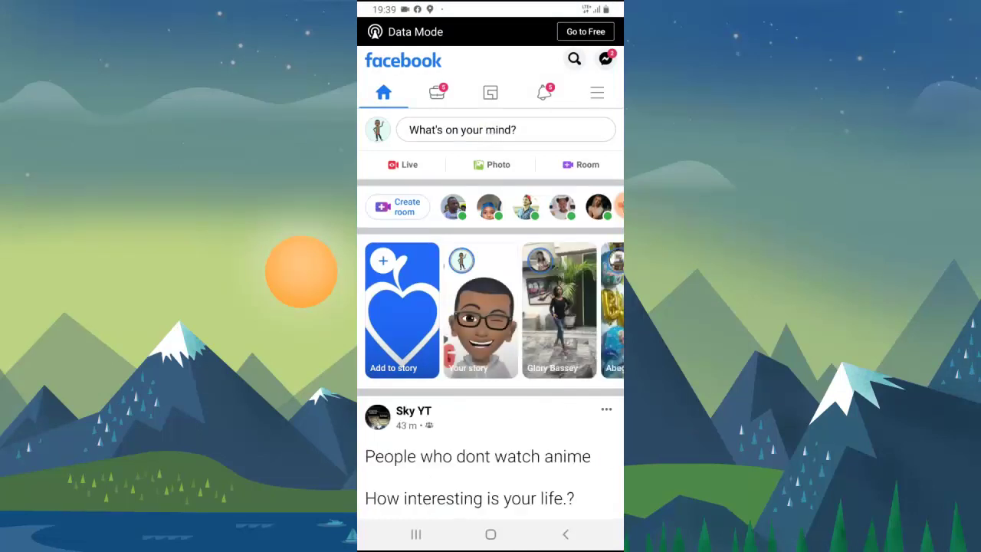
- View your avatar story, close it, then scroll to the anime post's comments
click(480, 310)
click(582, 268)
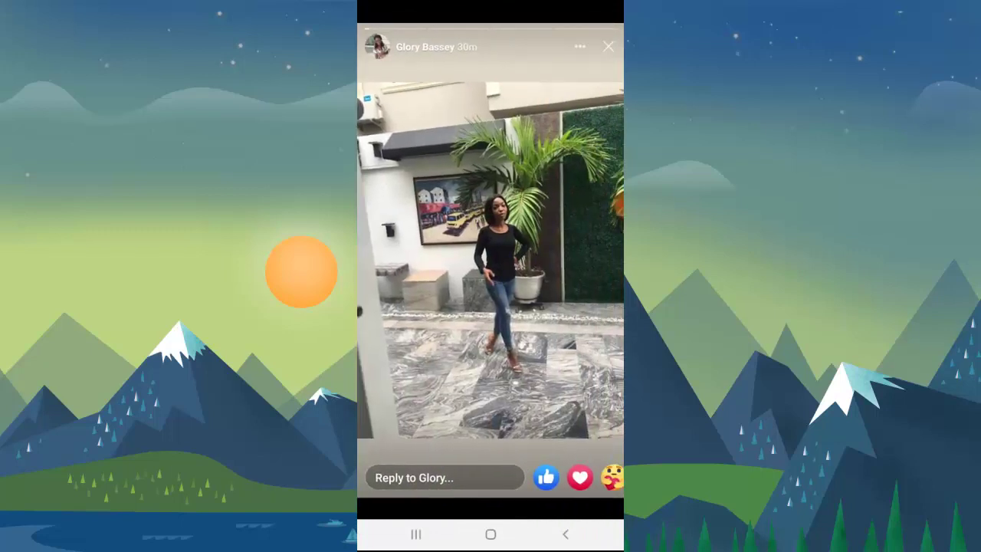
click(398, 268)
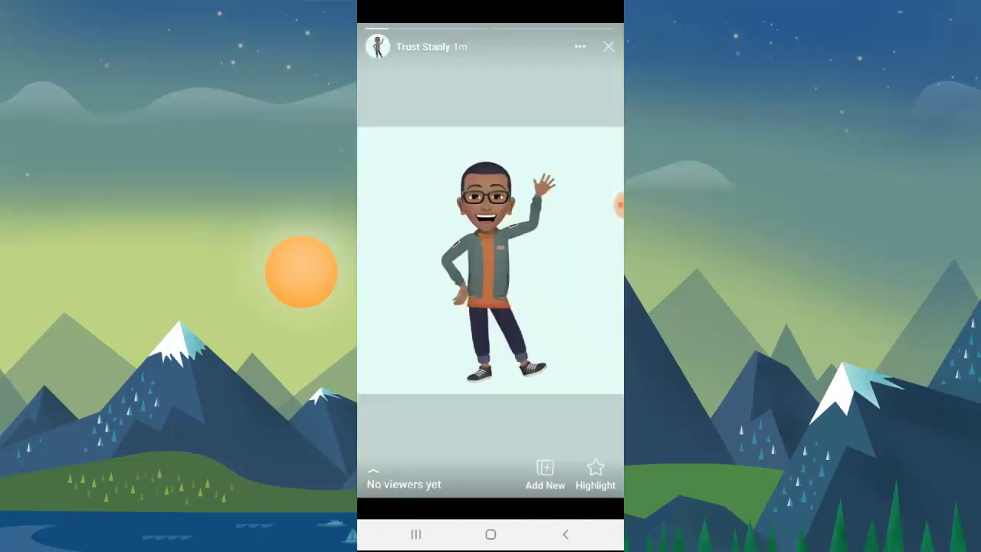
click(608, 47)
scroll(490, 306, down, 2)
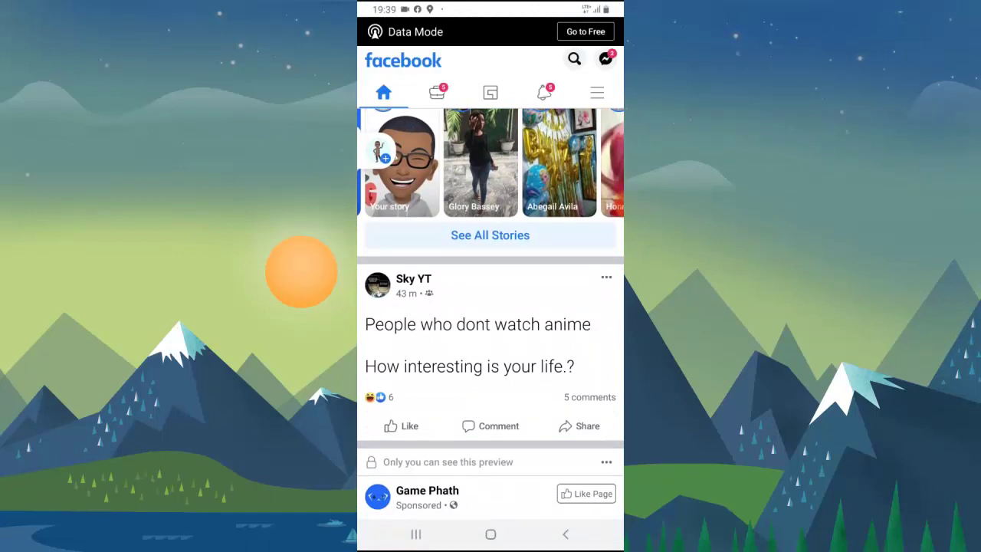
scroll(490, 314, down, 1)
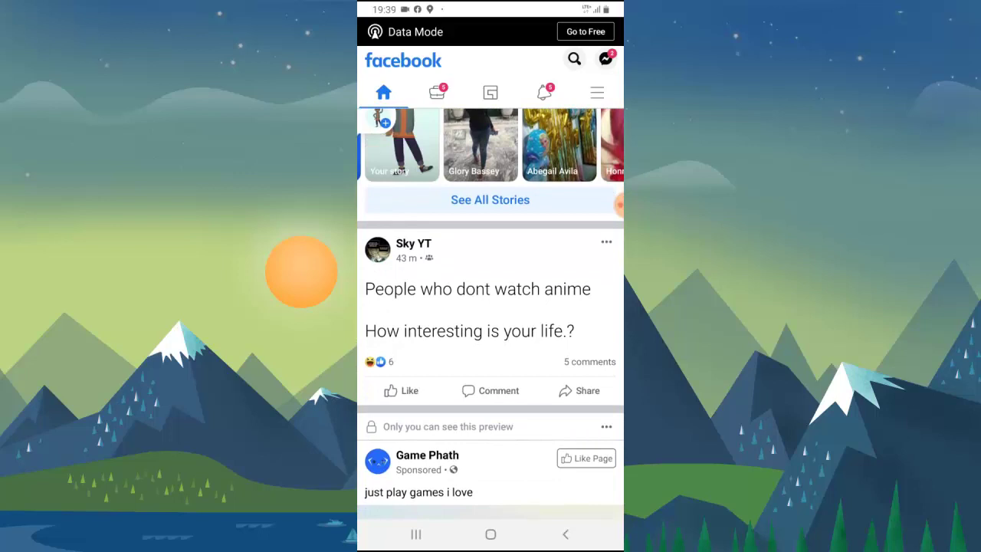
click(491, 390)
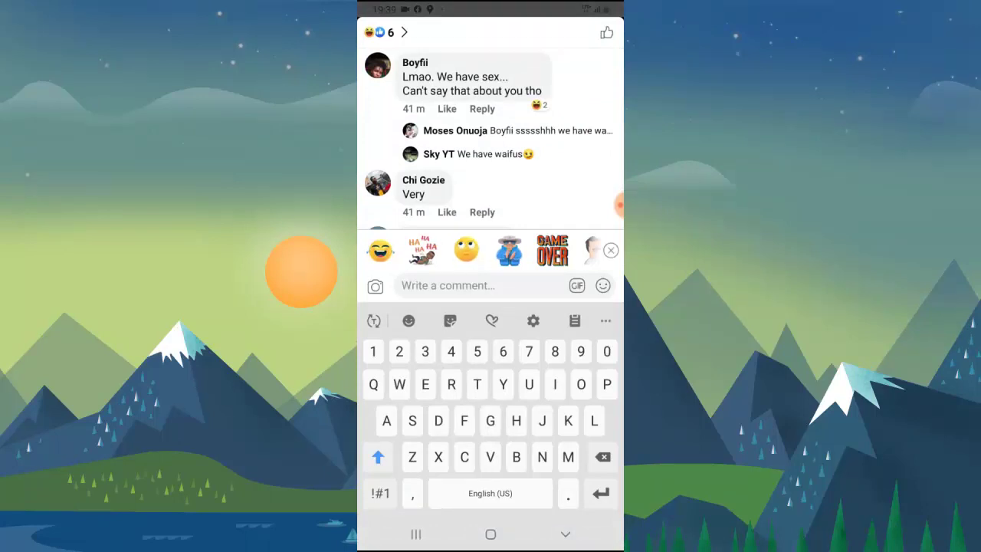
- Send the HA HA HA sticker from Your avatar stickers as a comment, then close the comments
click(602, 285)
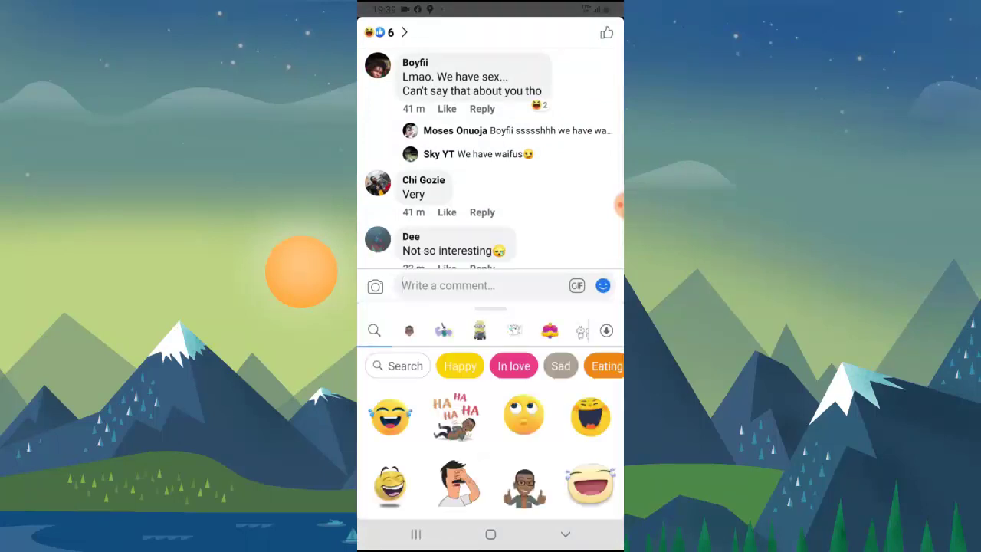
click(409, 330)
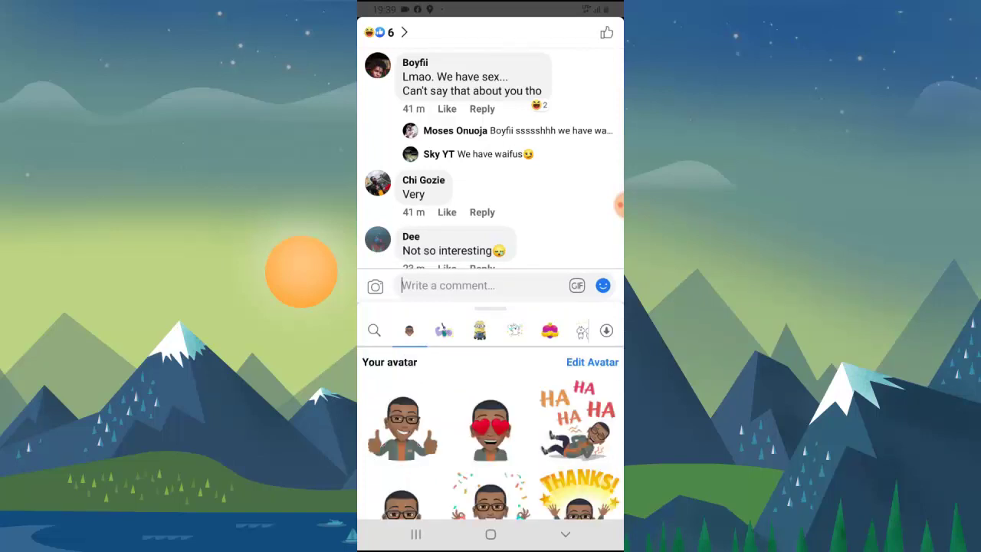
scroll(490, 433, down, 2)
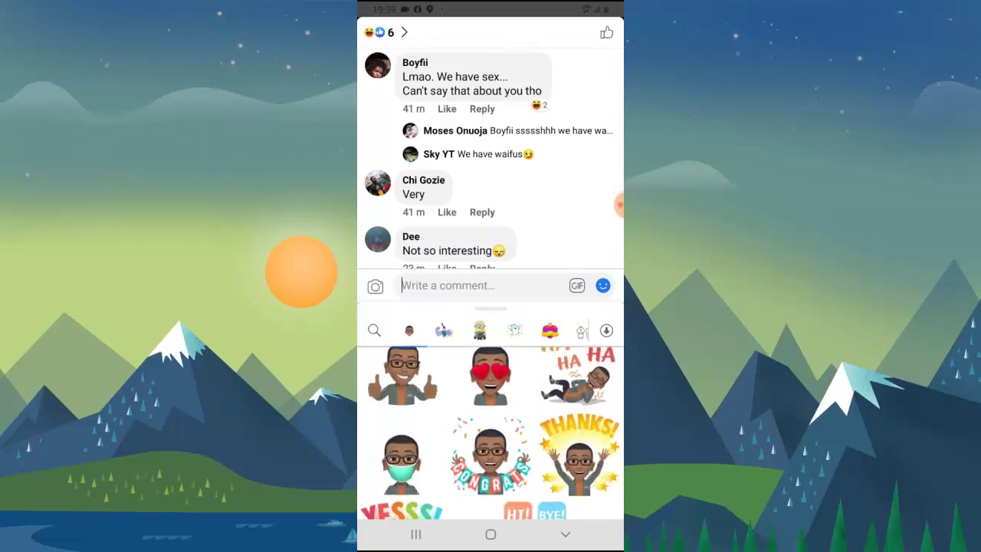
scroll(490, 433, up, 1)
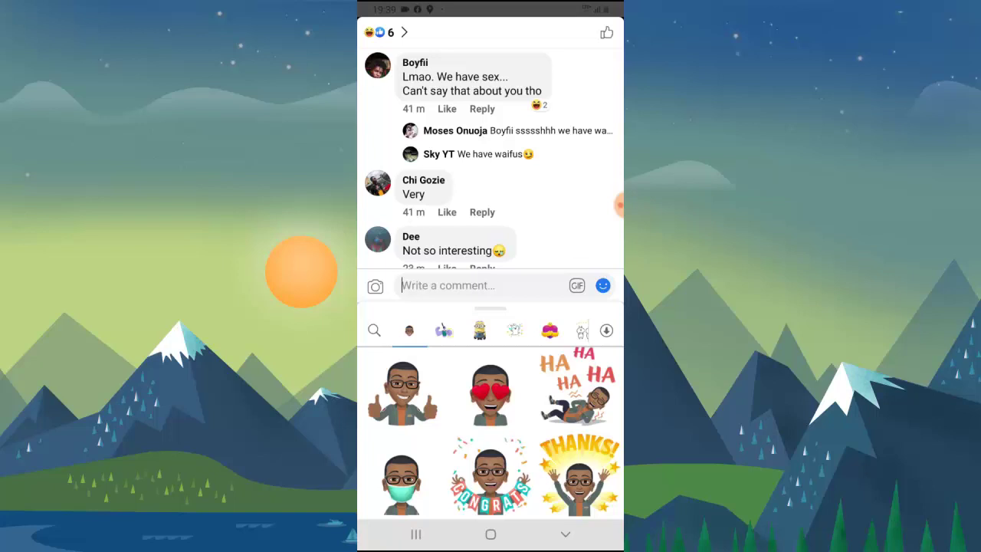
scroll(490, 433, down, 1)
scroll(490, 433, down, 2)
scroll(491, 432, down, 1)
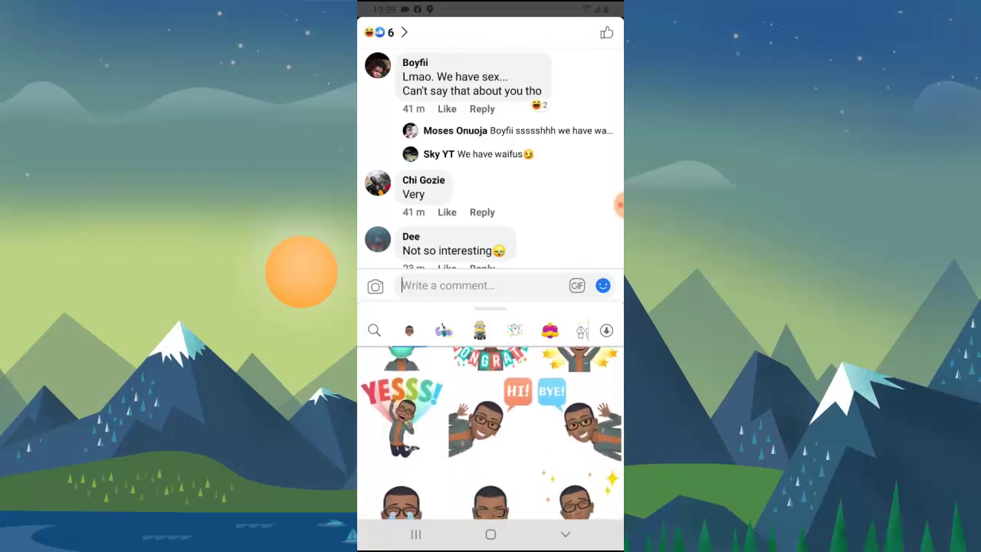
scroll(491, 433, up, 1)
scroll(490, 433, up, 2)
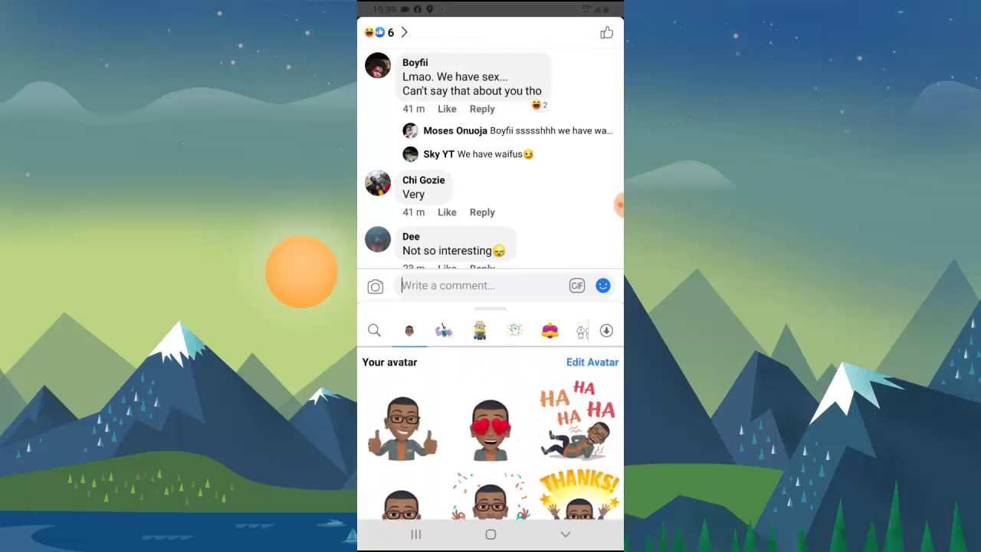
click(577, 414)
click(602, 285)
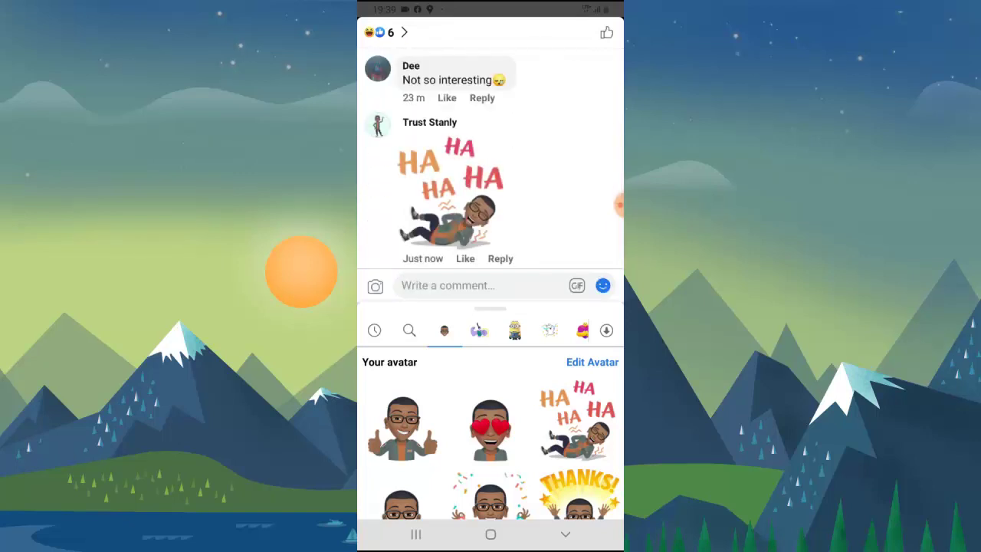
drag(490, 114, 490, 306)
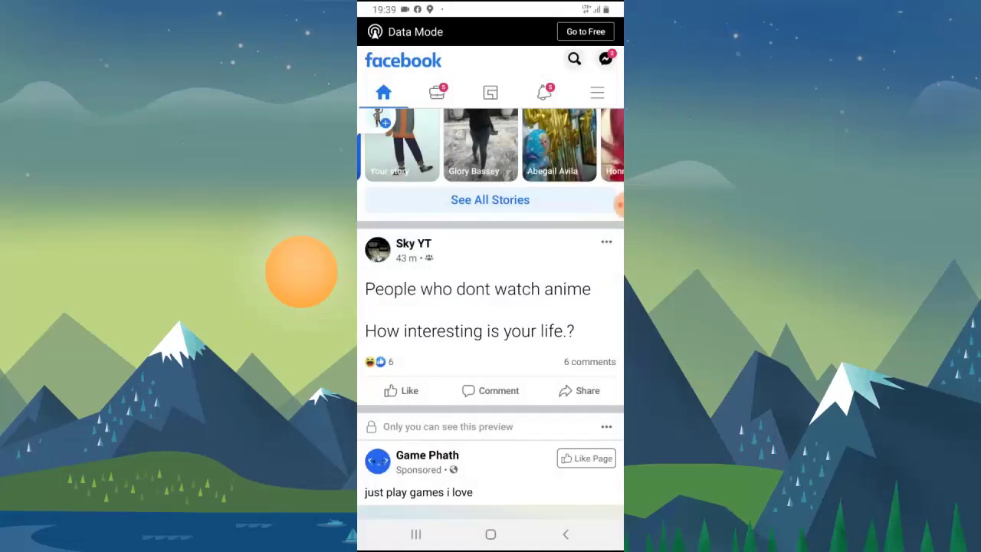
- Leave Facebook for the home screen and launch Messenger from the app drawer's second page
scroll(490, 307, down, 2)
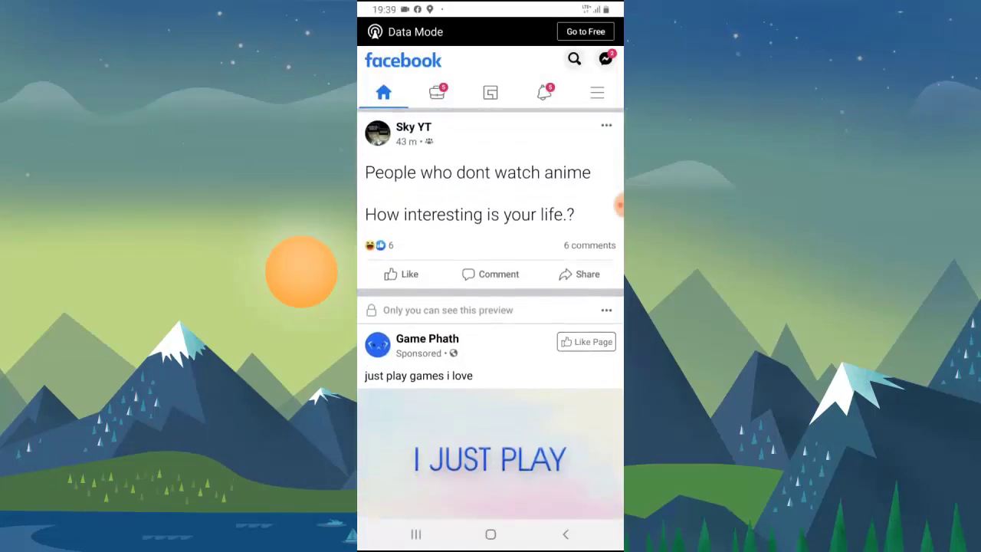
click(490, 534)
drag(490, 383, 490, 154)
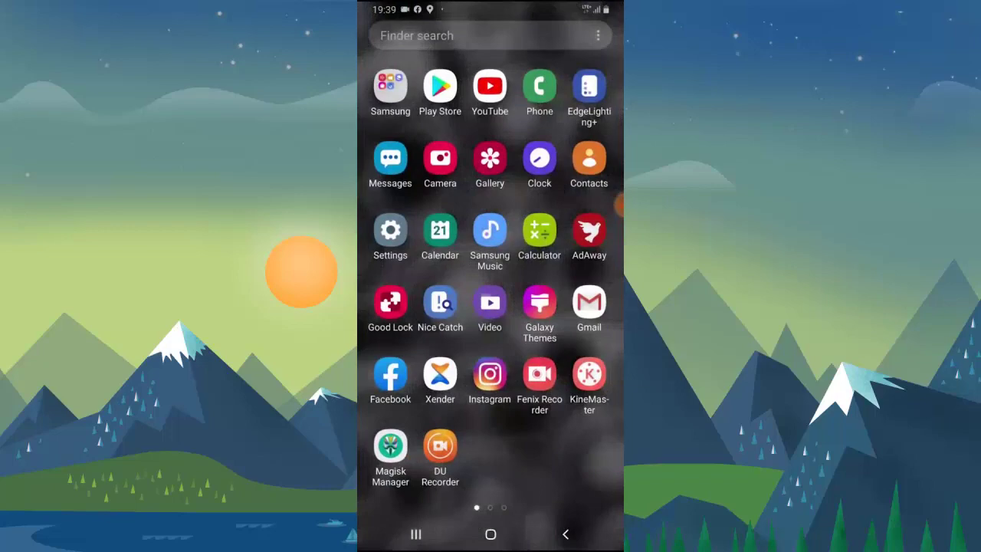
drag(582, 307, 398, 306)
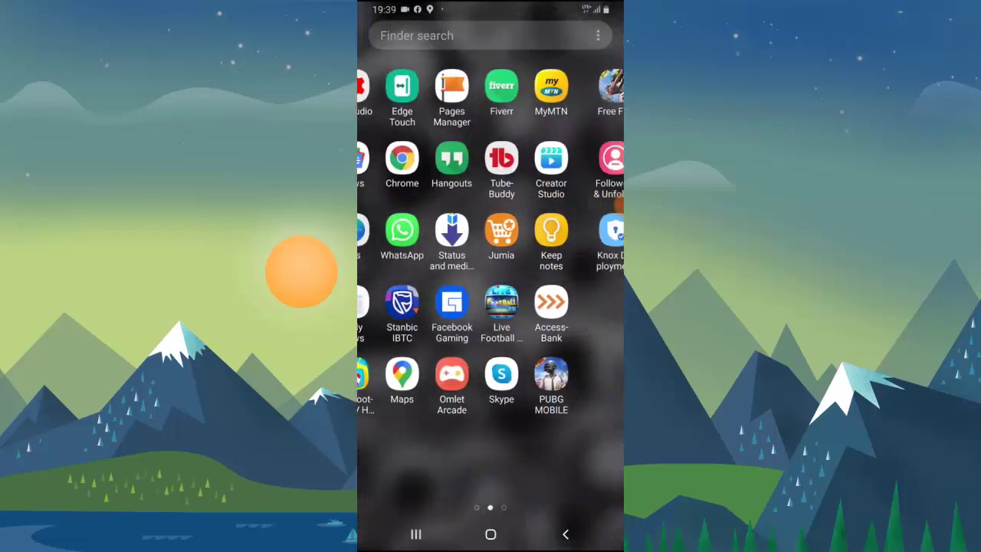
click(440, 230)
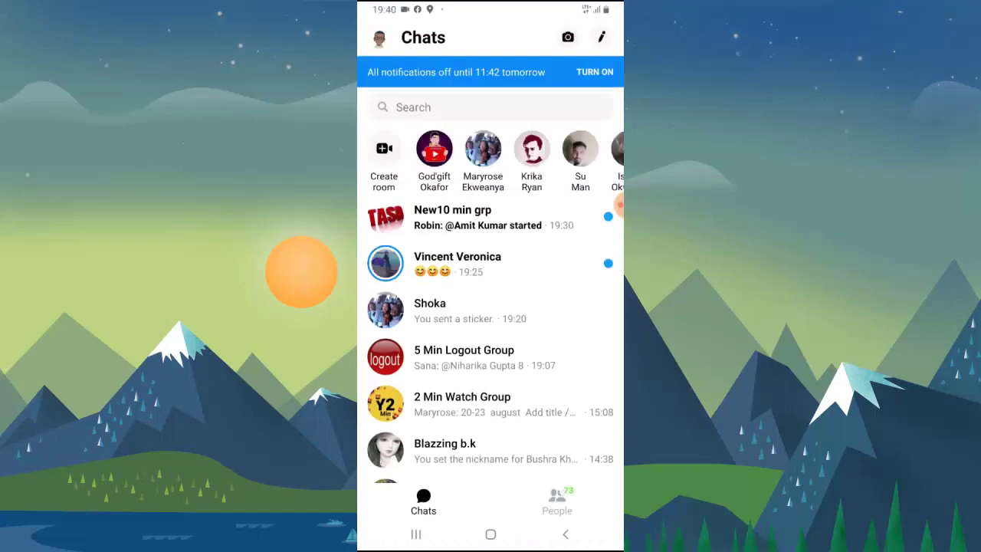
- In the one-on-one chat with a friend, send the arms-raised avatar sticker
click(459, 263)
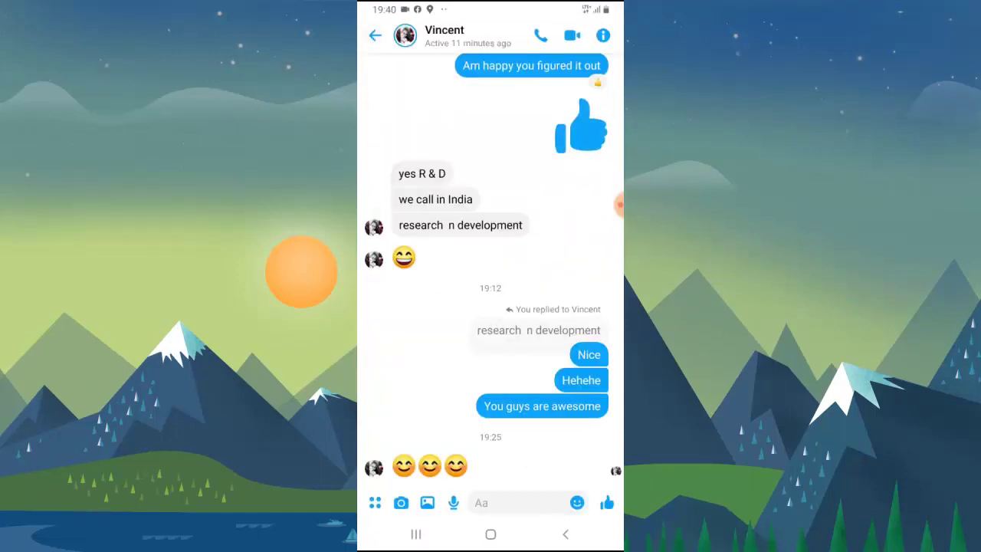
click(577, 501)
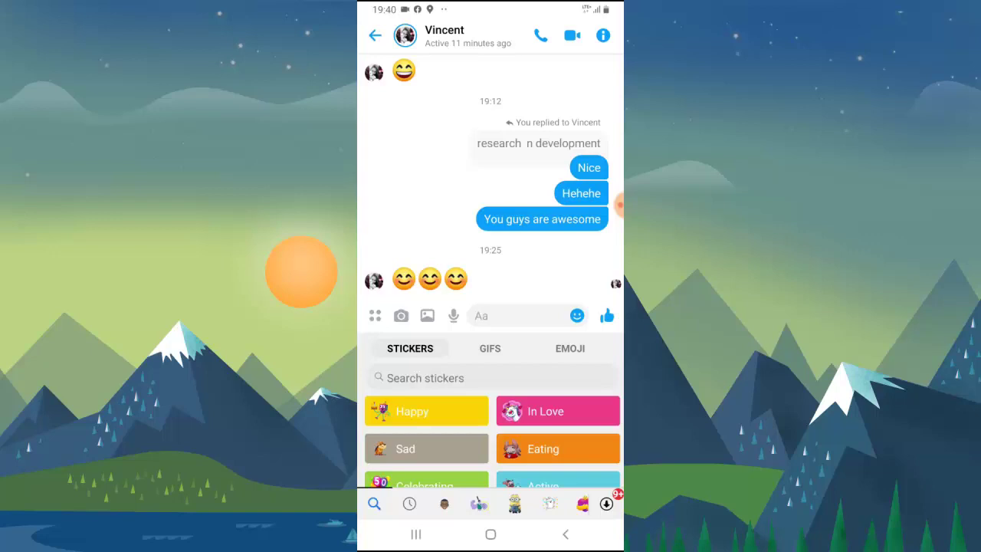
click(444, 503)
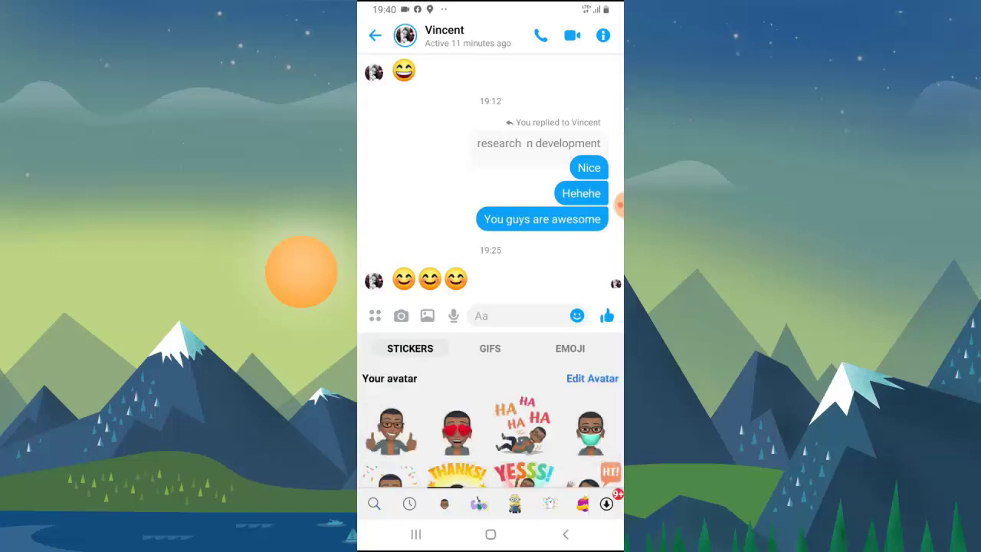
scroll(489, 425, down, 4)
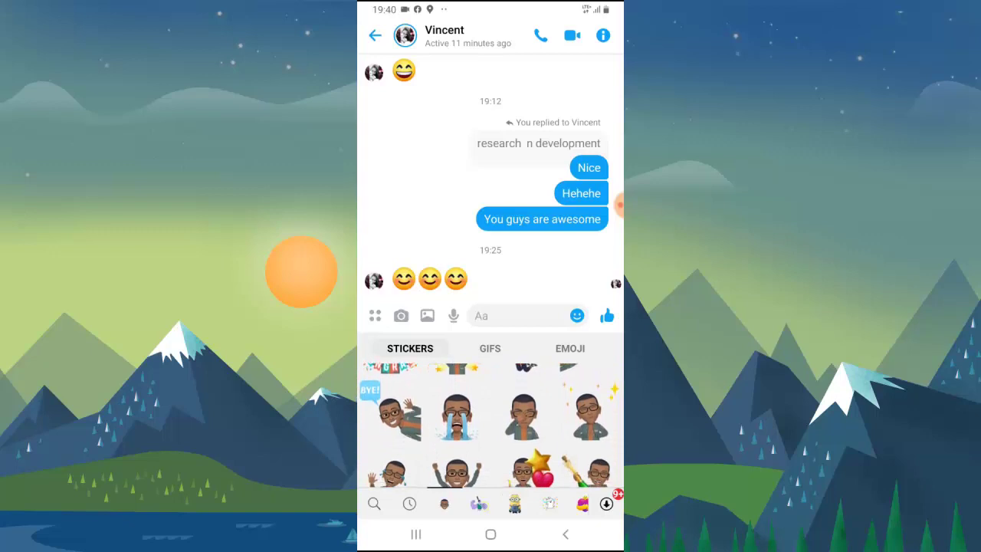
scroll(489, 425, down, 2)
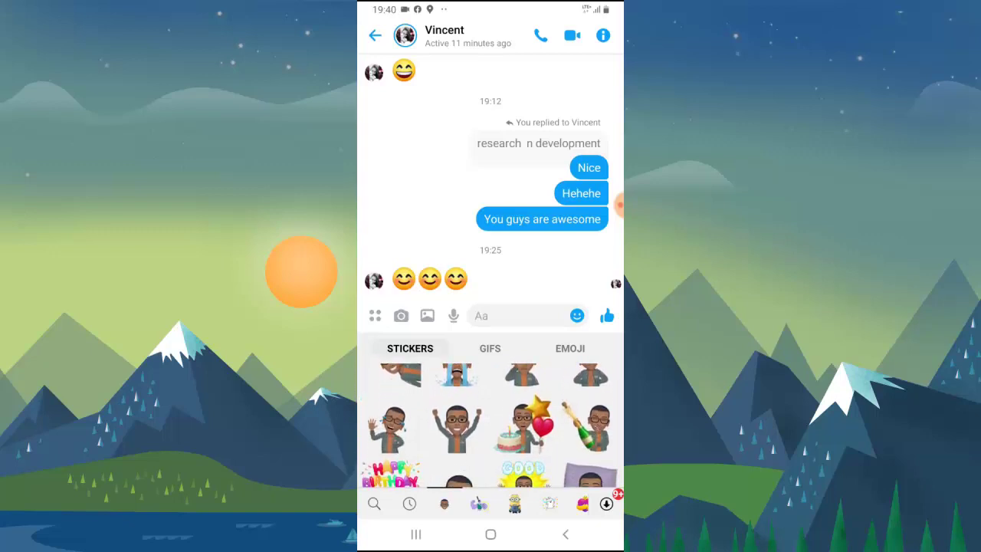
click(457, 428)
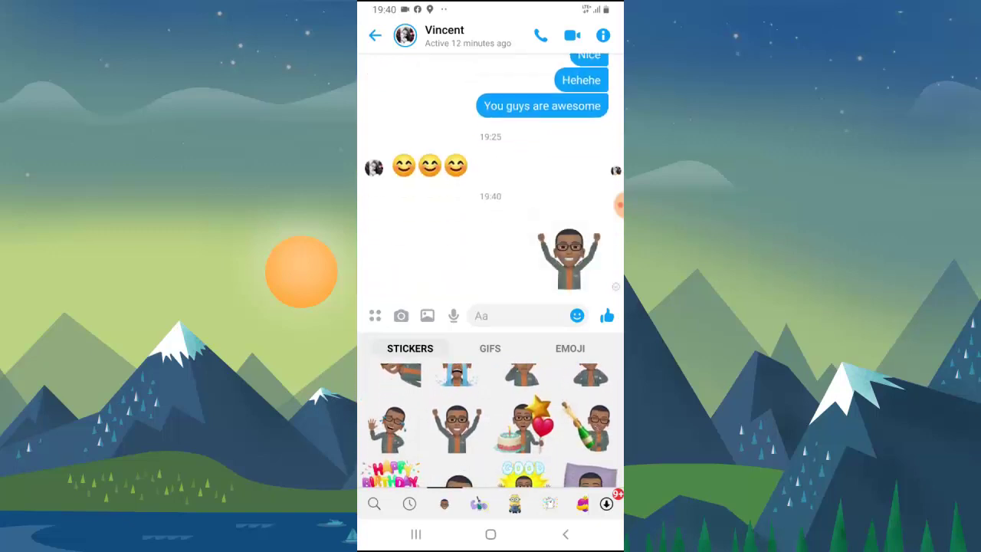
- Send the champagne avatar sticker as well, then return to the chats list
scroll(488, 426, down, 1)
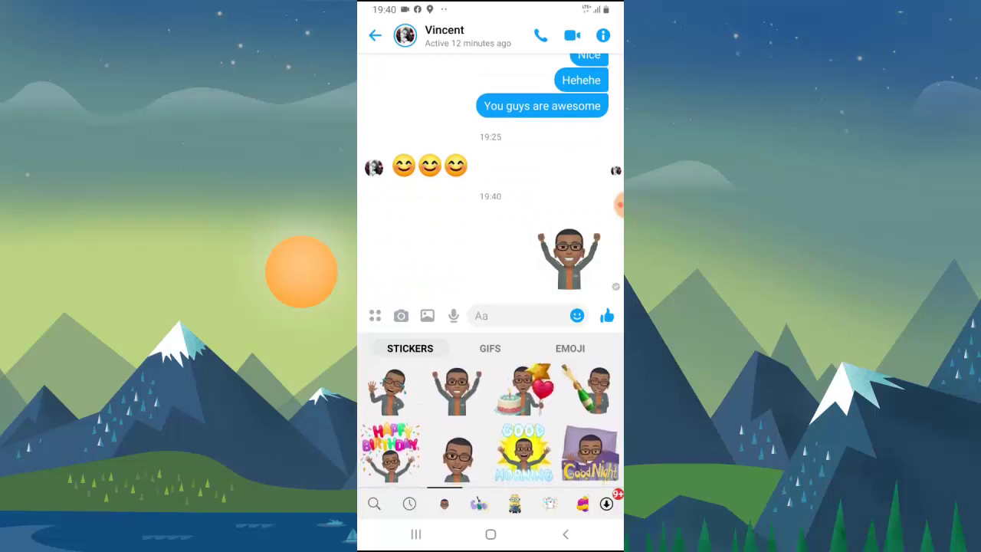
click(588, 389)
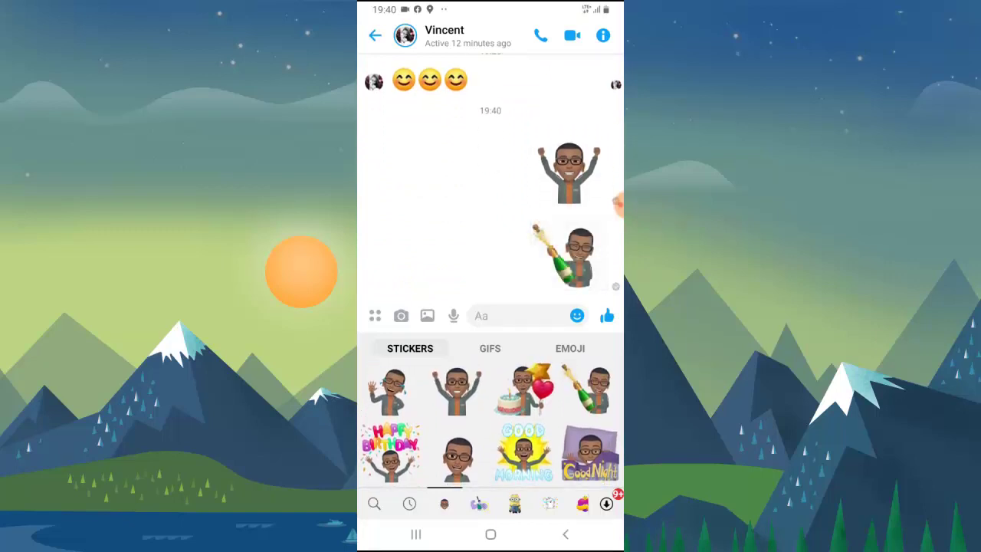
scroll(489, 425, down, 2)
scroll(489, 426, down, 2)
scroll(488, 426, down, 2)
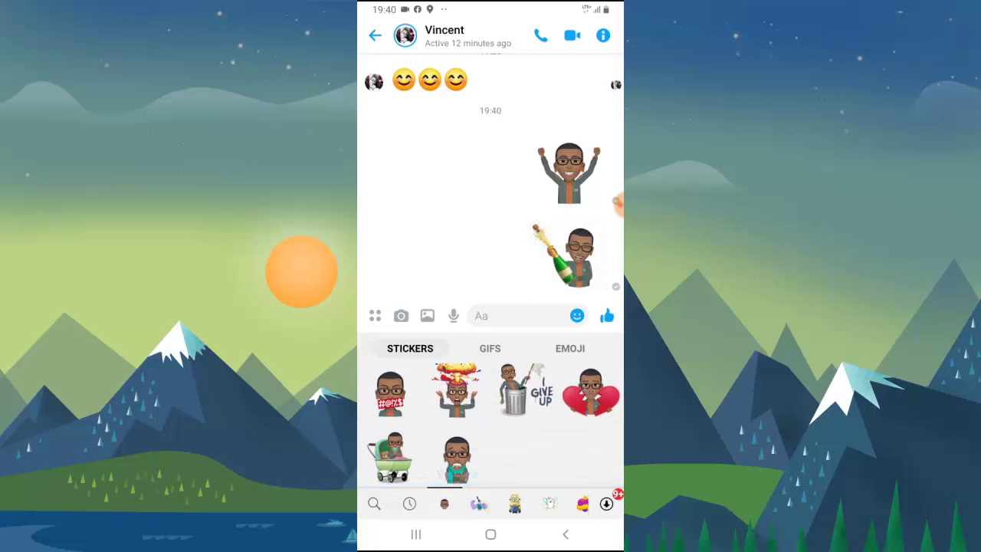
scroll(489, 425, up, 2)
scroll(488, 426, up, 2)
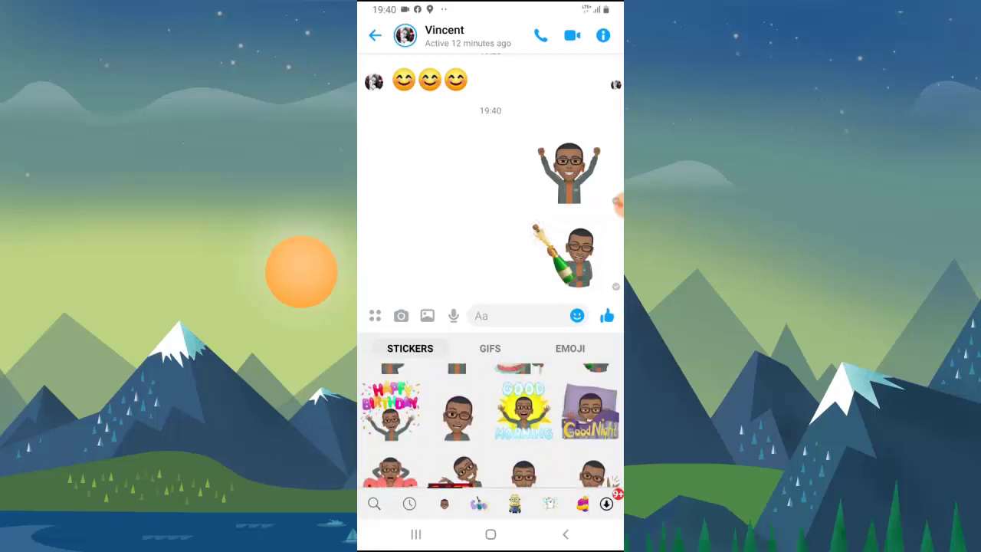
click(375, 35)
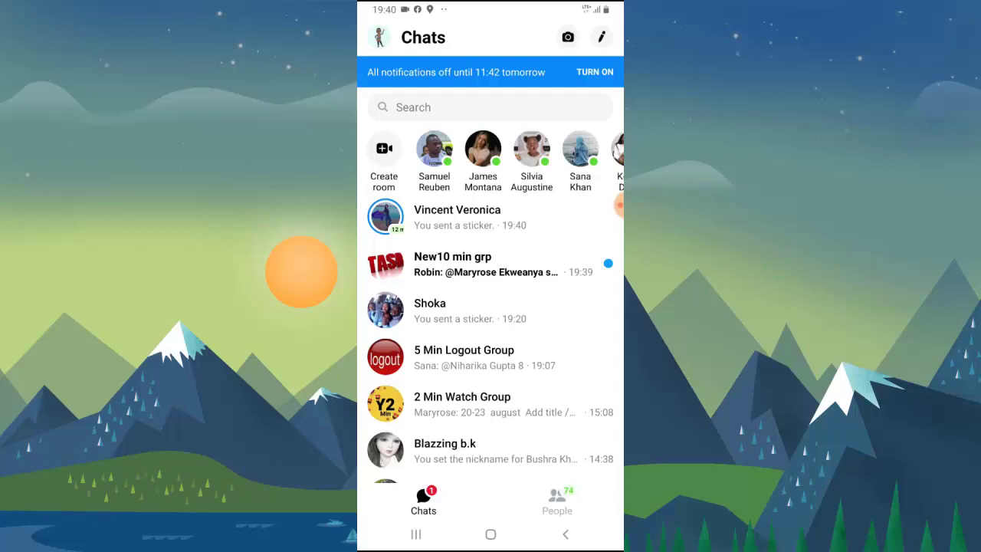
- Use the Home button to exit Messenger to the phone's home screen
click(490, 534)
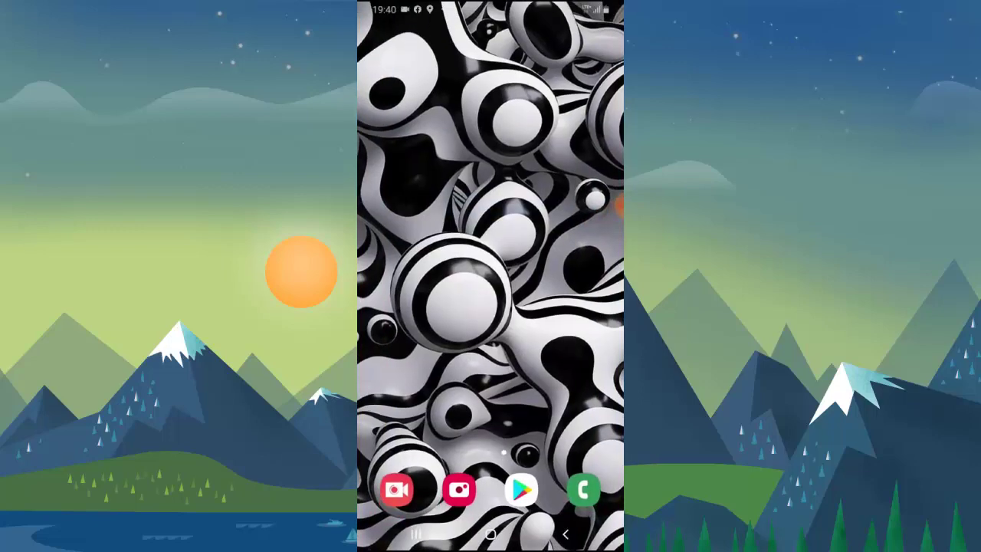